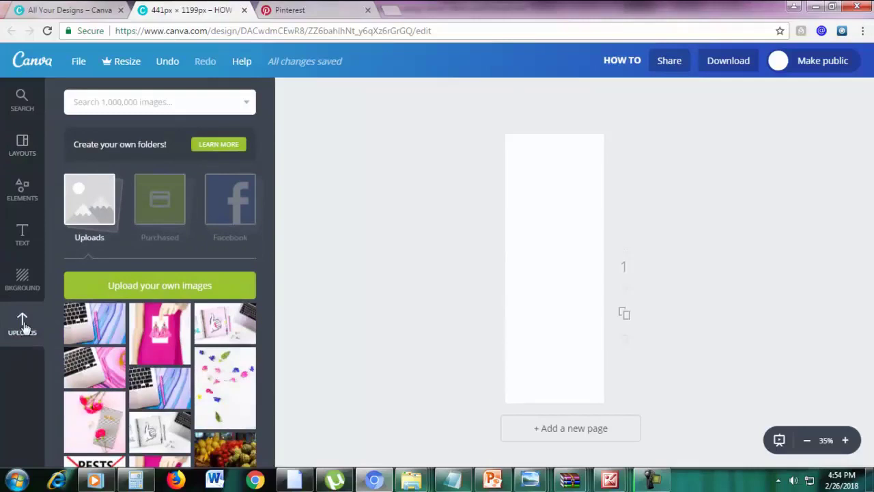
Upload the fstockphotosb-21 photo and enlarge it to cover the whole page, positioned so the pink pen shows.
click(113, 287)
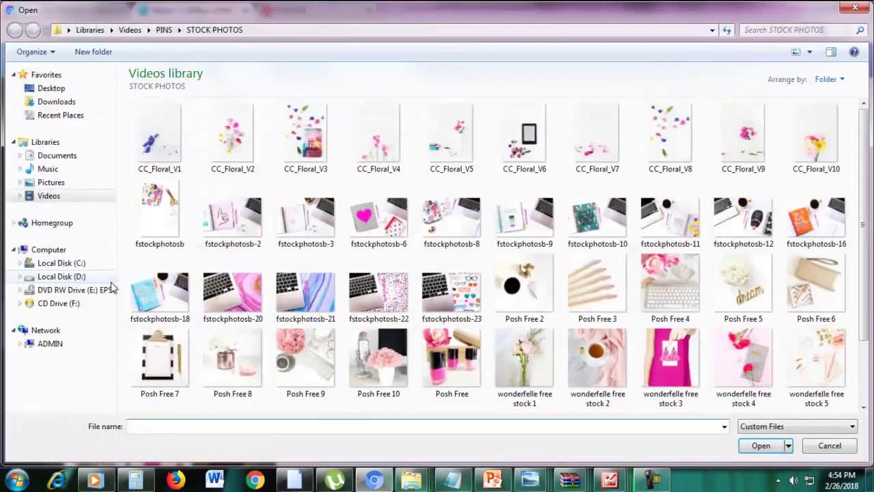
double_click(305, 293)
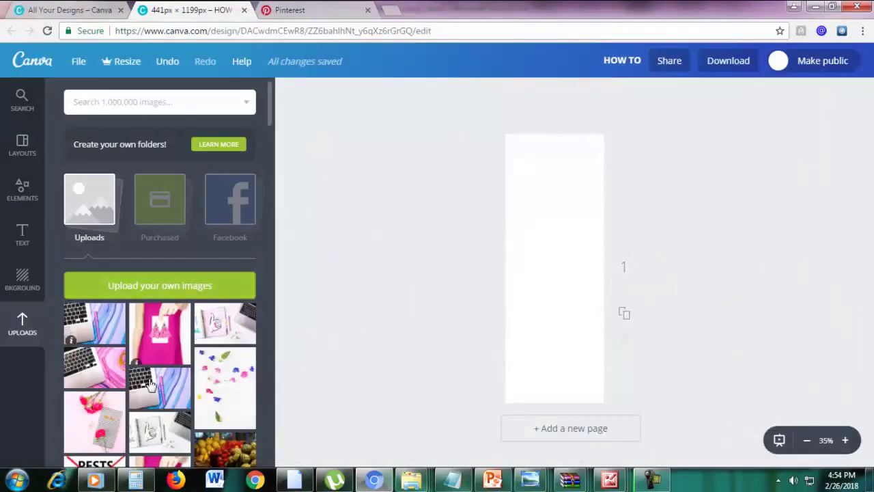
drag(152, 387, 533, 368)
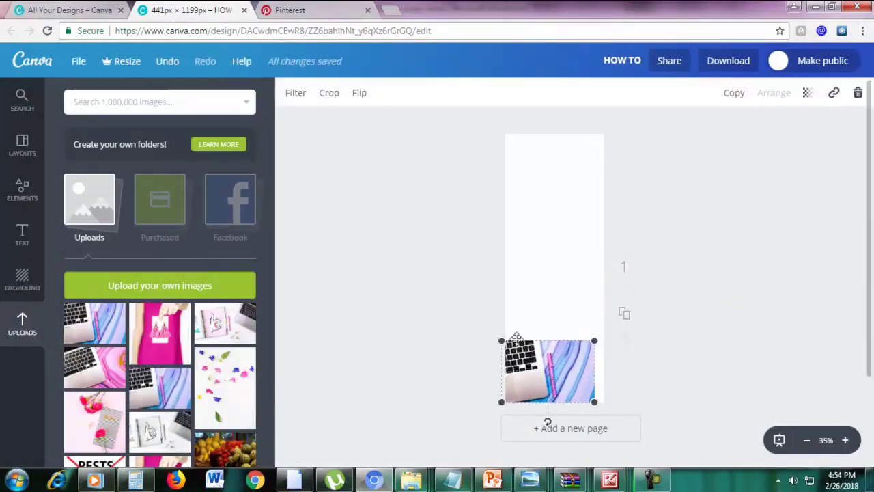
drag(594, 339, 872, 91)
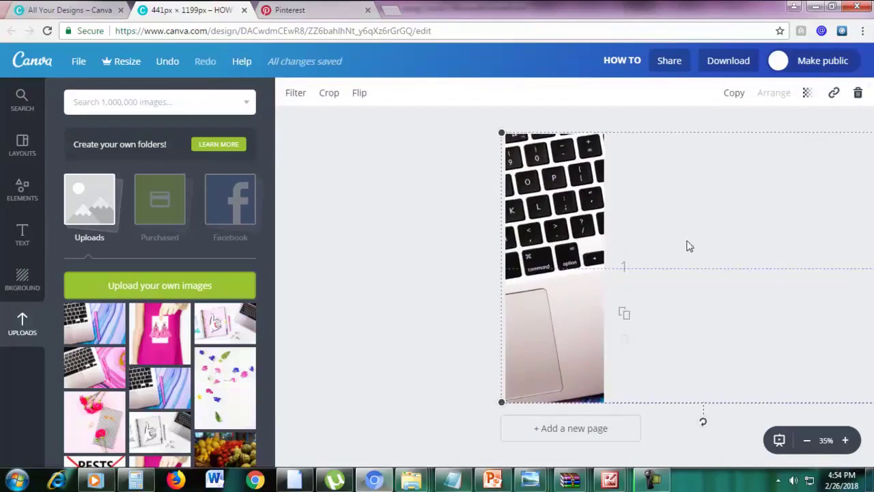
drag(683, 240, 510, 246)
click(786, 229)
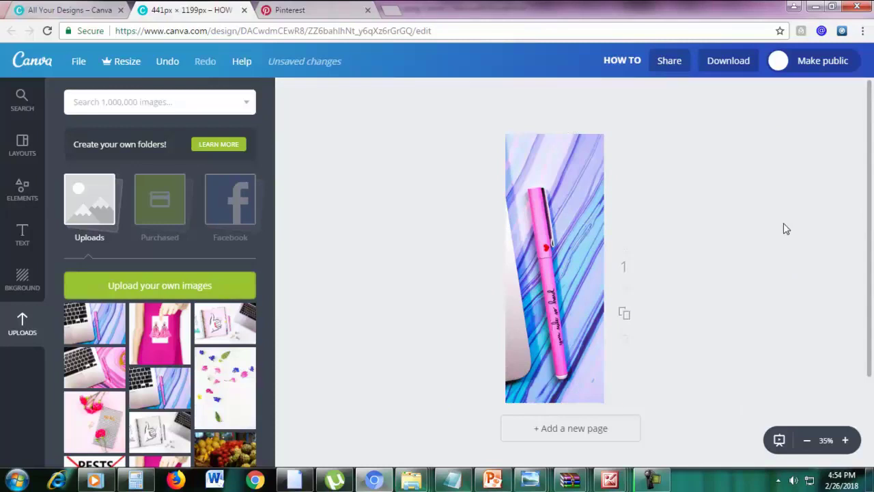
Add a solid square shape and stretch it into a tall rectangle, leaving a border of the photo around it.
click(9, 198)
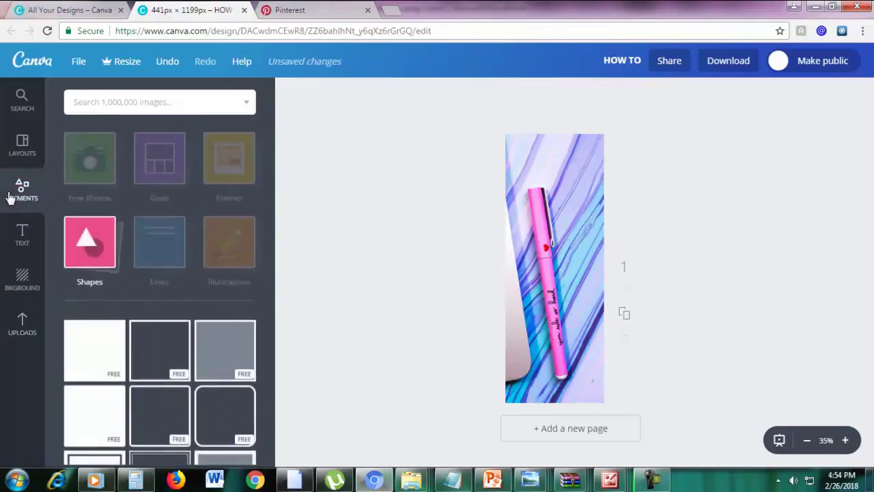
click(96, 262)
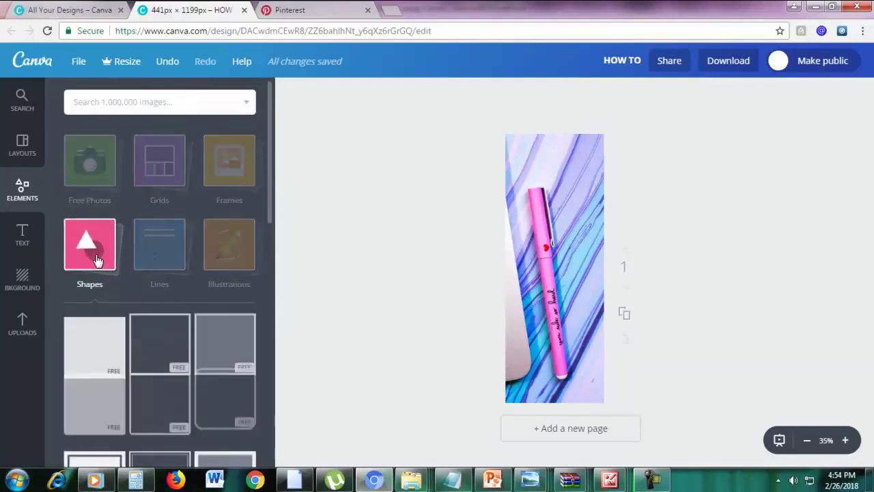
click(96, 357)
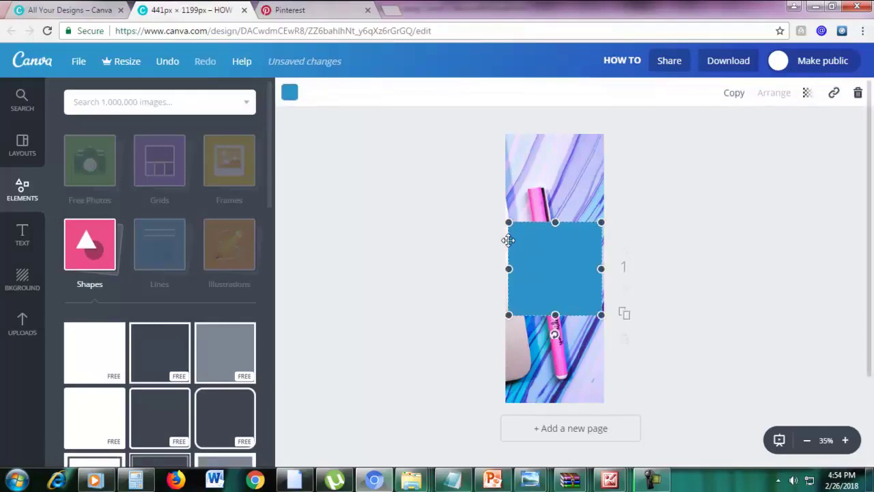
drag(507, 267, 518, 267)
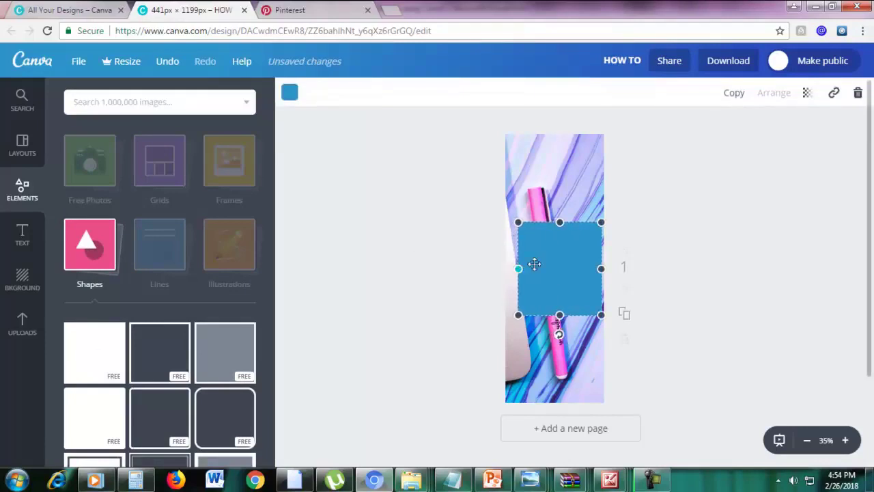
drag(597, 268, 590, 268)
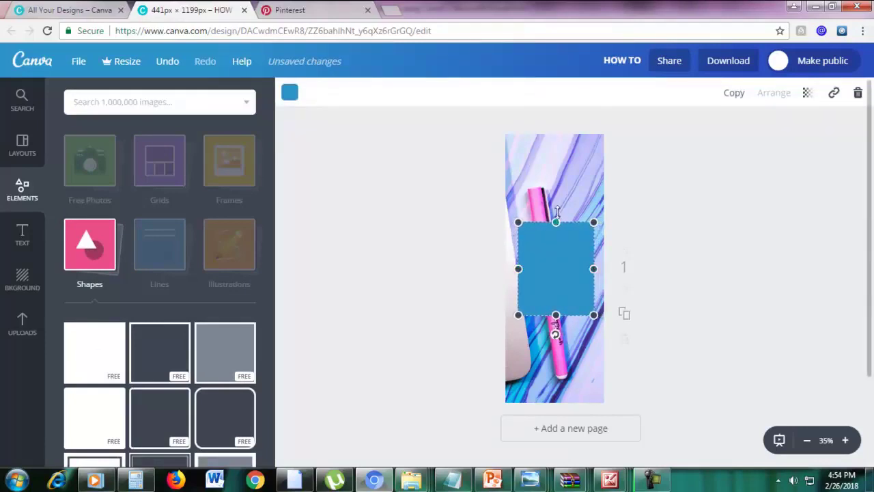
drag(555, 205, 553, 155)
drag(518, 235, 514, 235)
drag(556, 310, 554, 367)
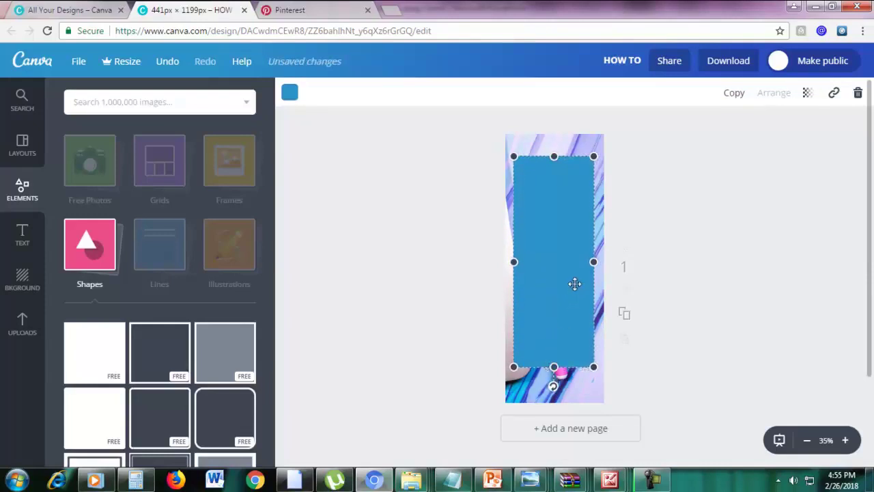
Recolor the rectangle white, narrow it slightly from both sides and extend its lower edge.
click(290, 96)
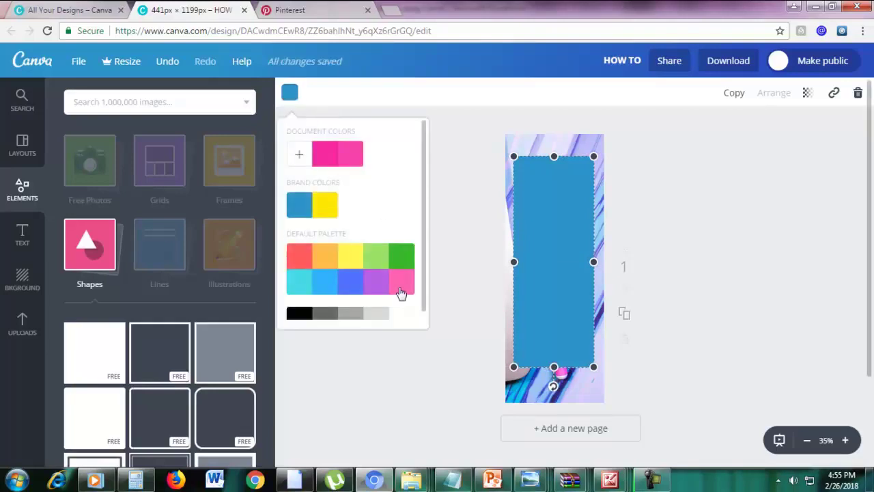
click(403, 314)
drag(514, 261, 518, 261)
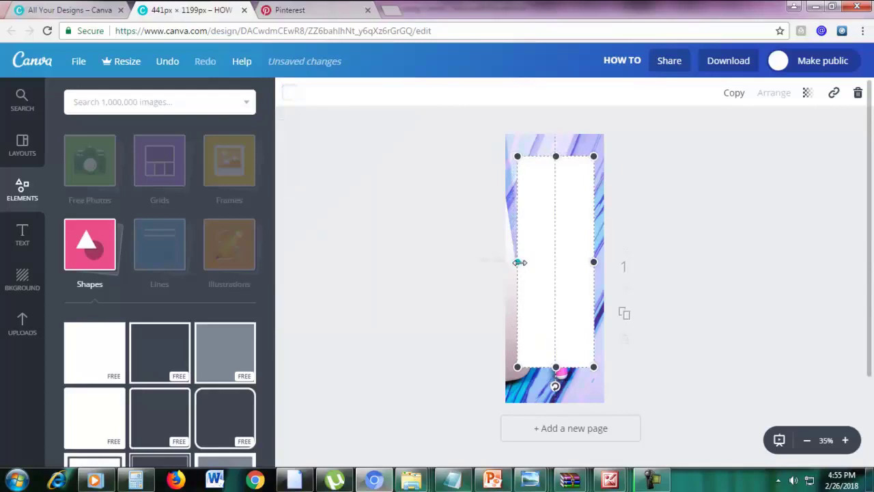
drag(593, 261, 591, 263)
drag(561, 359, 561, 369)
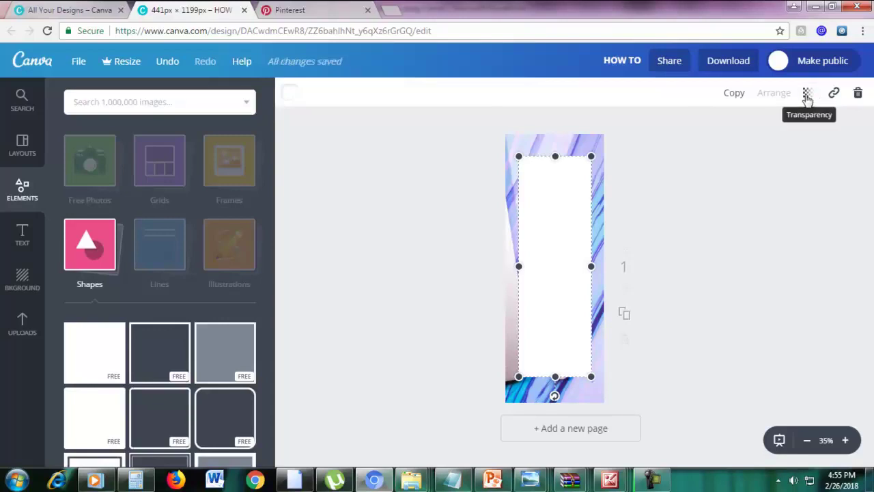
Set the white rectangle's transparency to 90.
click(807, 99)
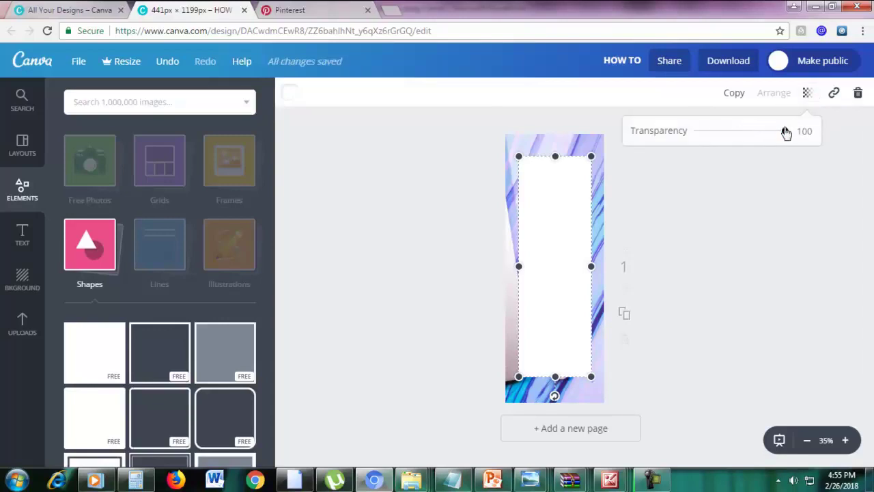
drag(785, 132, 779, 135)
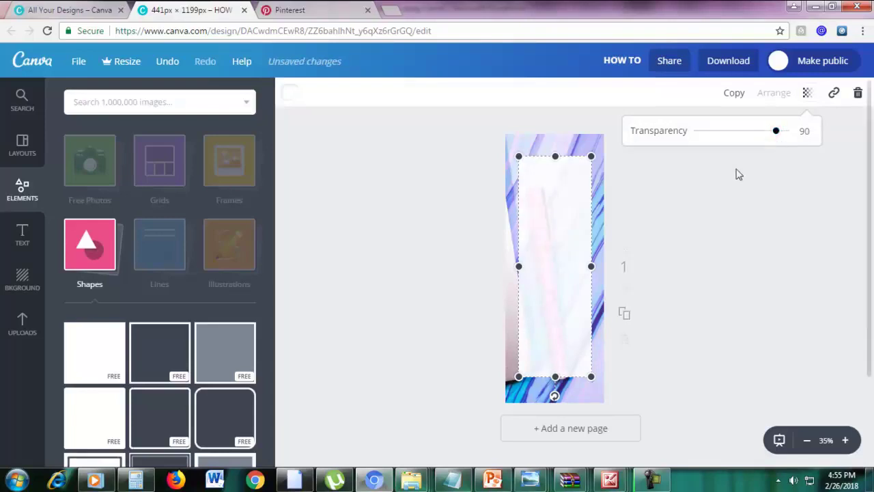
click(728, 198)
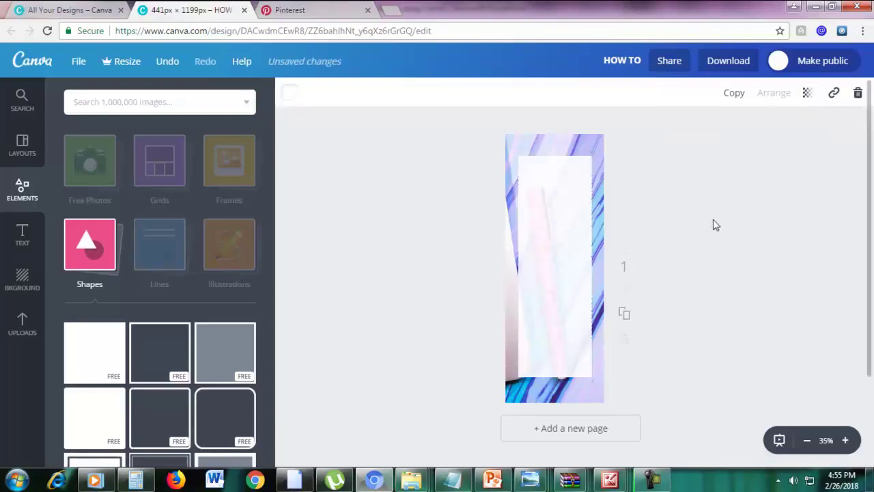
Add a heading reading "HOW TO" and place it centered near the upper edge of the white rectangle.
click(22, 236)
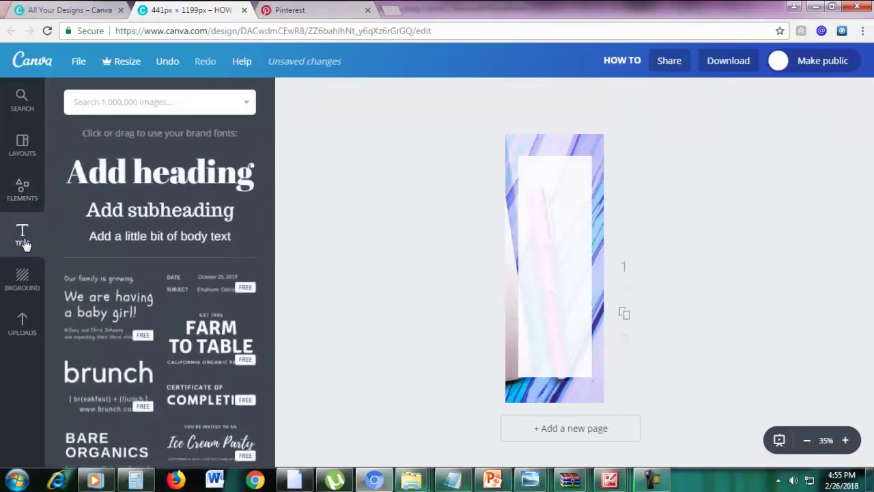
click(137, 178)
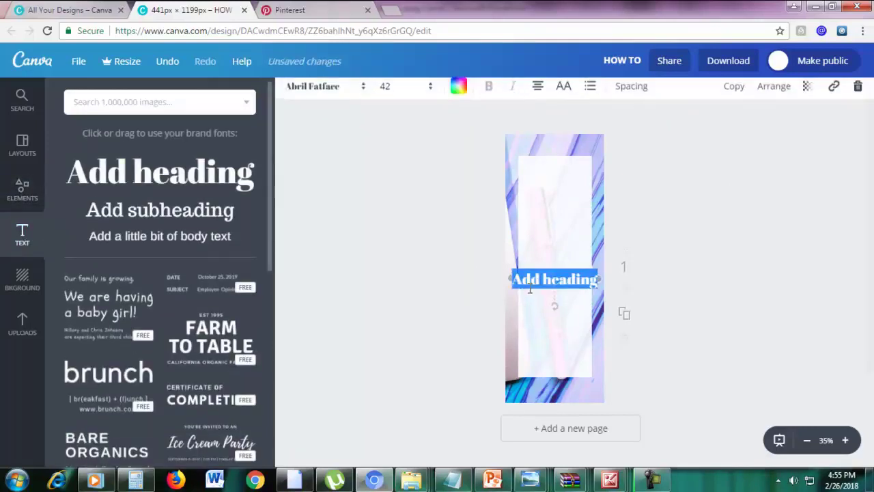
text(HOW TO)
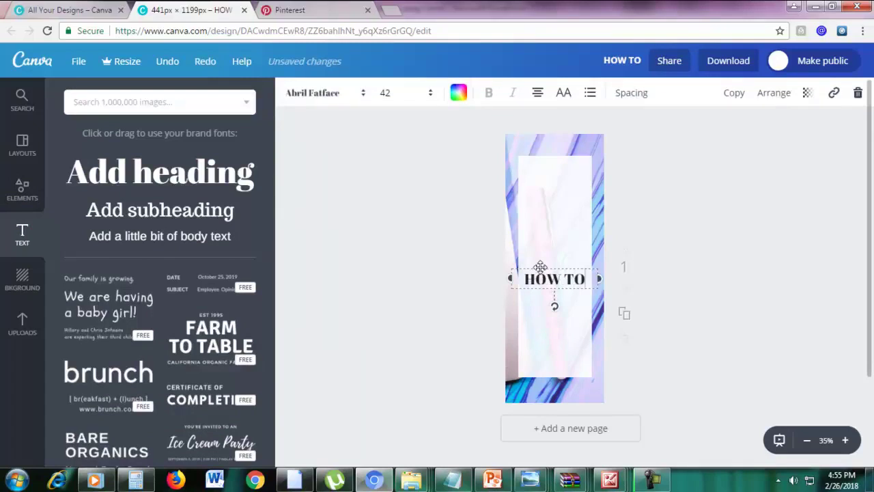
drag(540, 260, 538, 166)
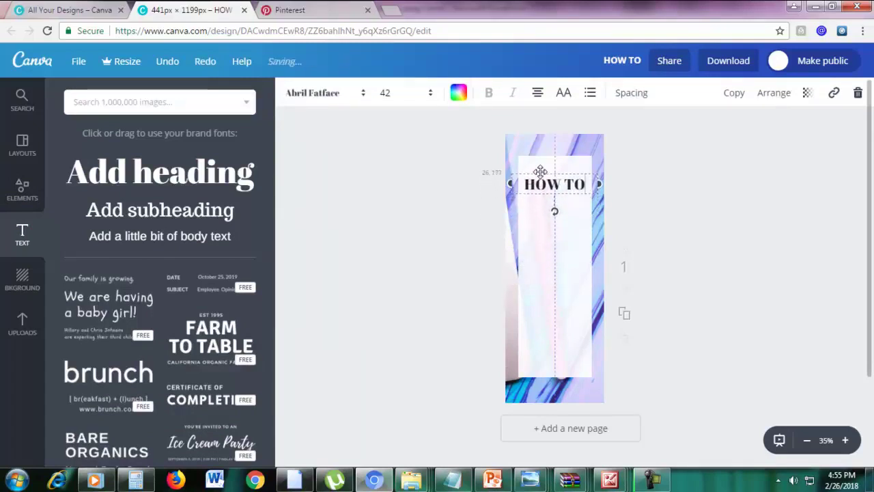
Change the font of the "HOW TO" heading to League Spartan.
double_click(542, 179)
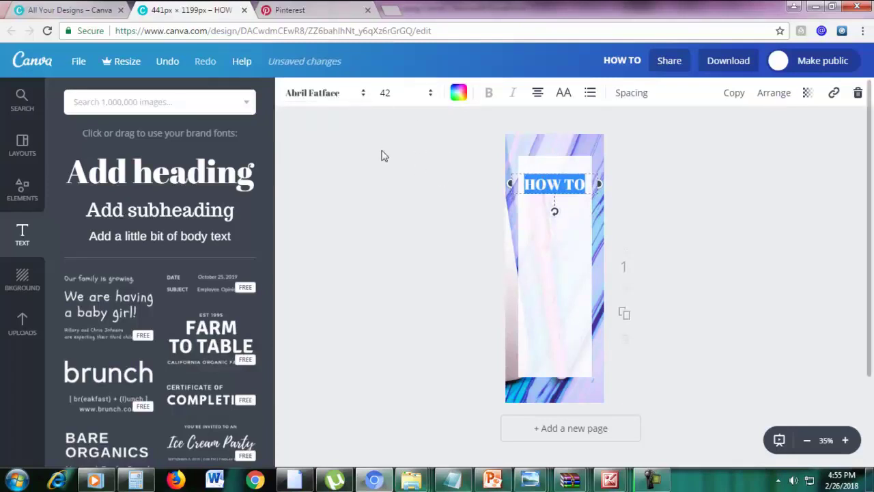
click(309, 92)
scroll(375, 242, down, 20)
scroll(373, 270, up, 3)
click(355, 216)
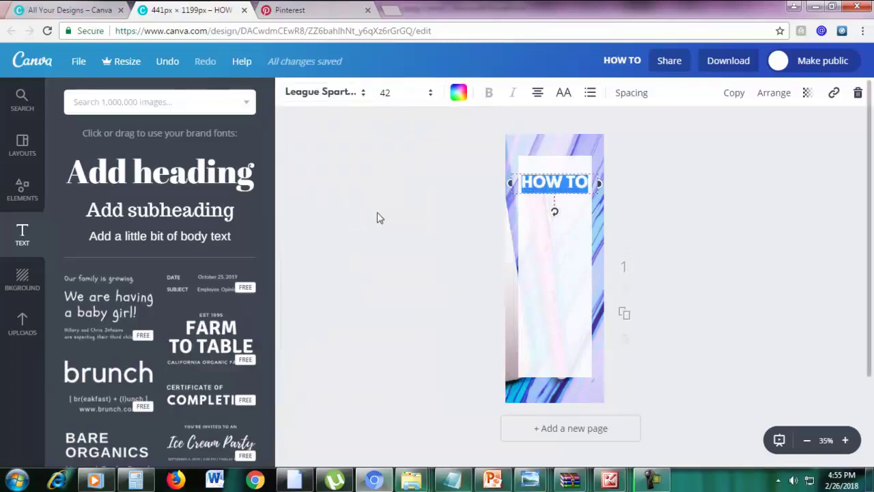
click(653, 225)
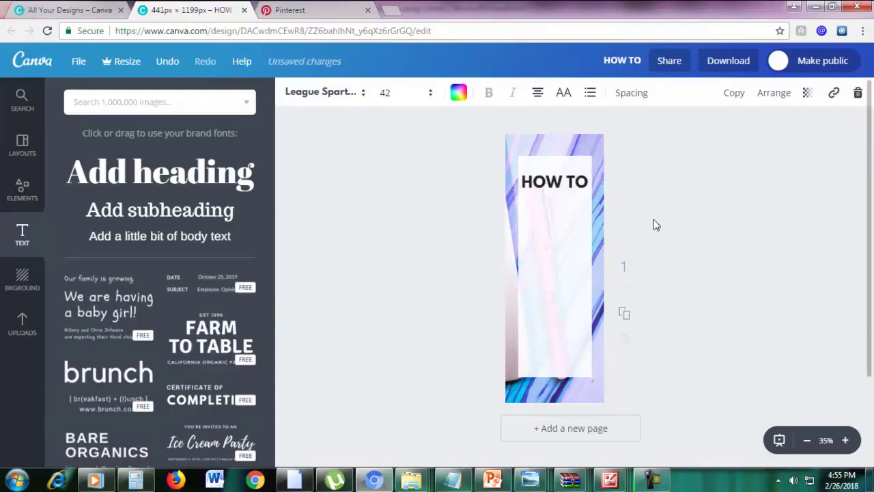
Duplicate the "HOW TO" heading, align the copy directly below it and change its text to "START A".
click(564, 179)
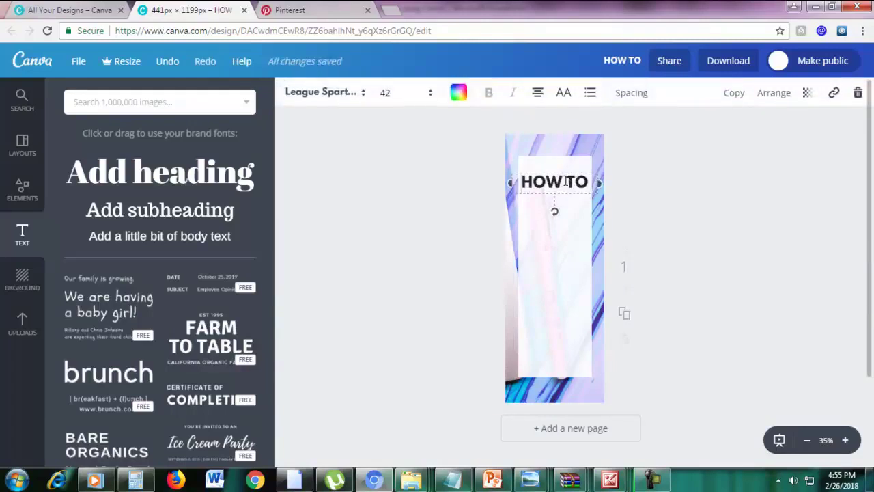
click(732, 93)
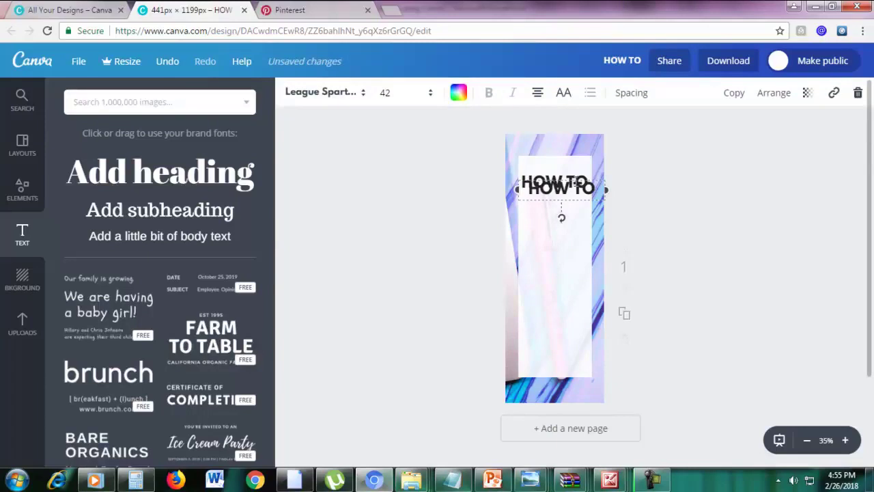
drag(576, 179, 573, 195)
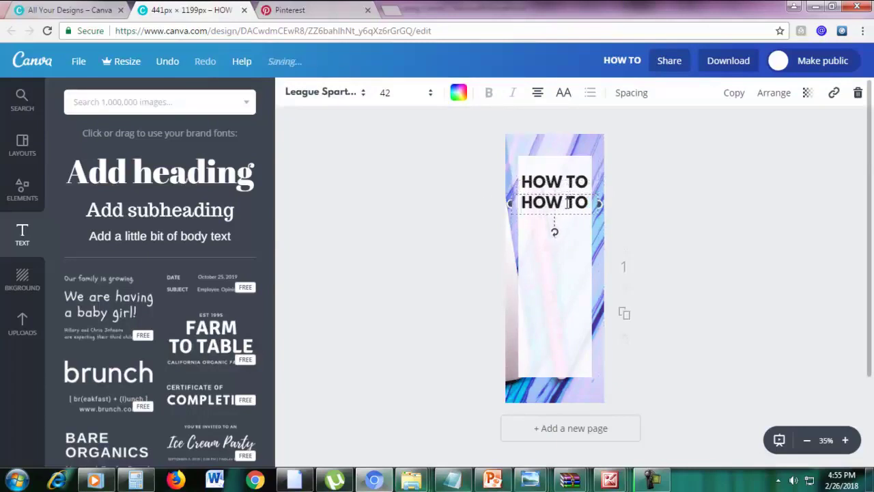
double_click(573, 202)
text(START A)
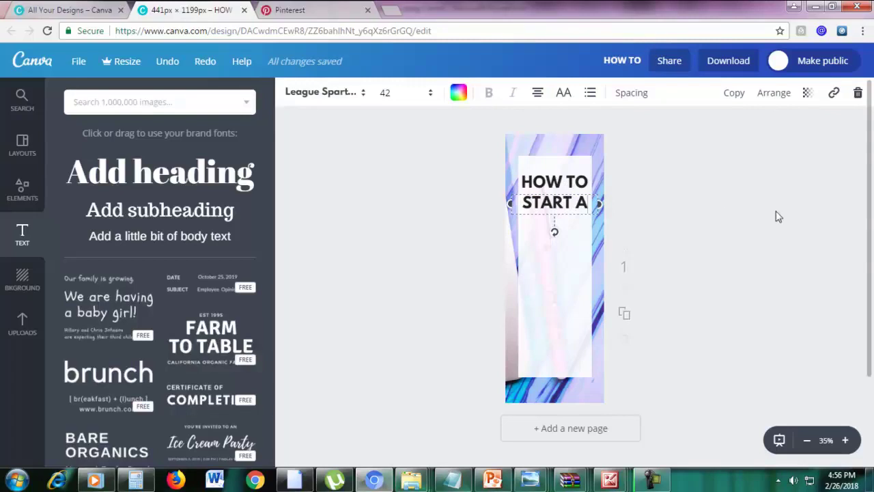
drag(574, 213, 572, 207)
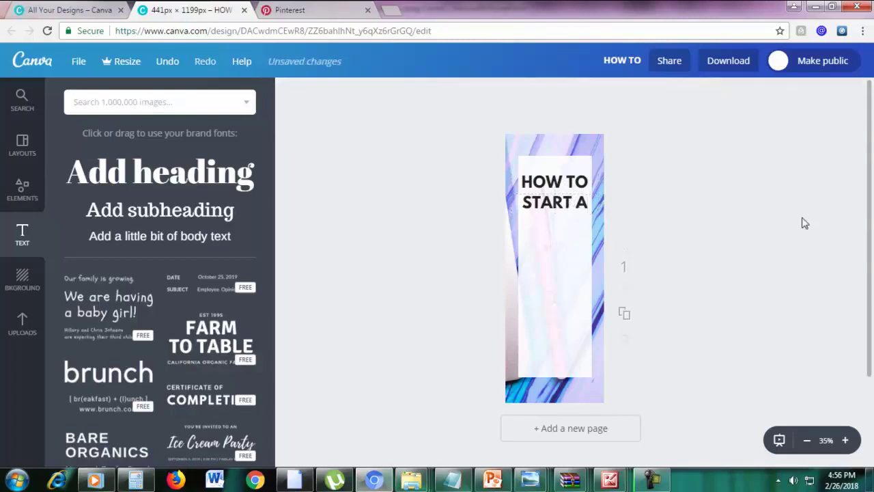
Add a new heading reading "Blog" and place it centered below "START A".
click(120, 176)
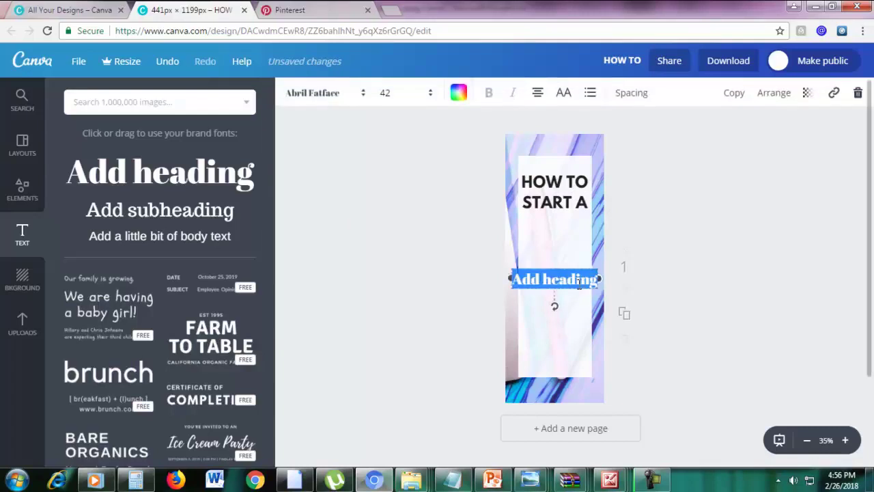
text(blog)
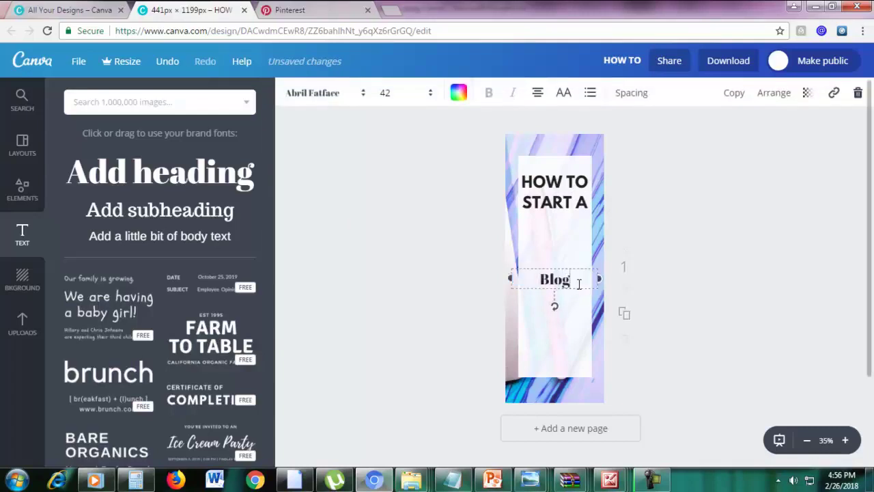
drag(567, 265, 570, 217)
Set the font size of the "Blog" heading to 80.
double_click(566, 232)
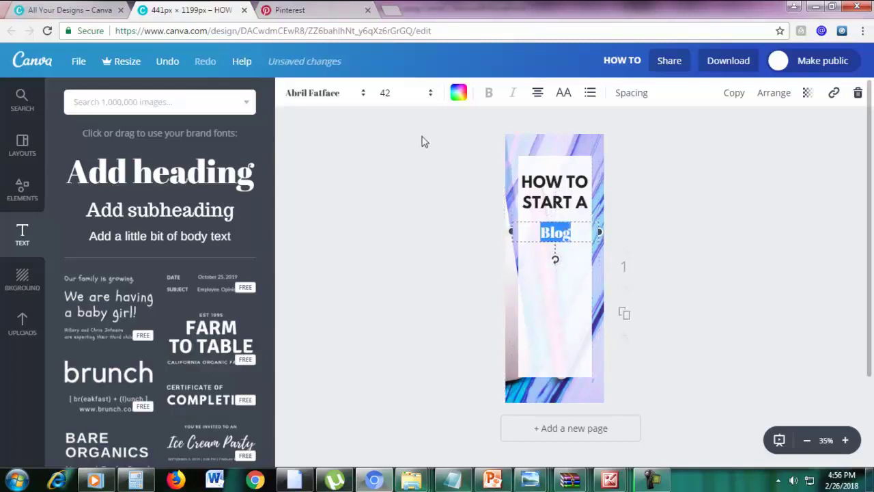
click(386, 94)
text(80)
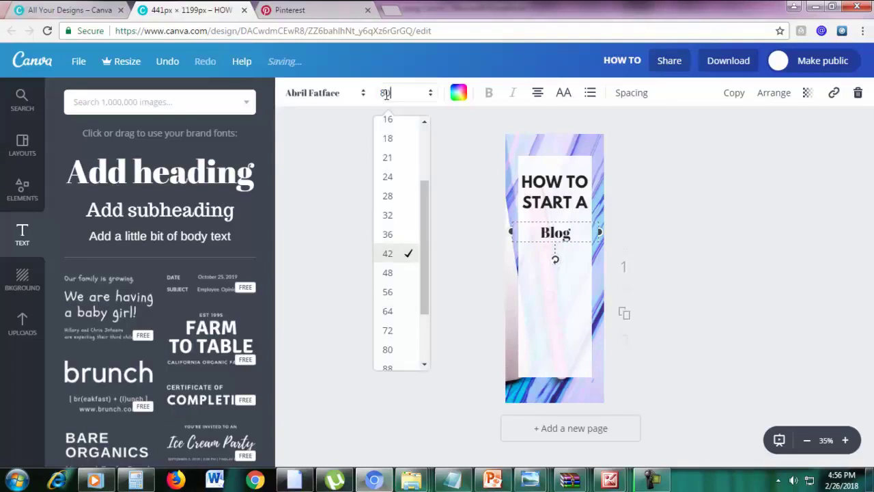
key(Return)
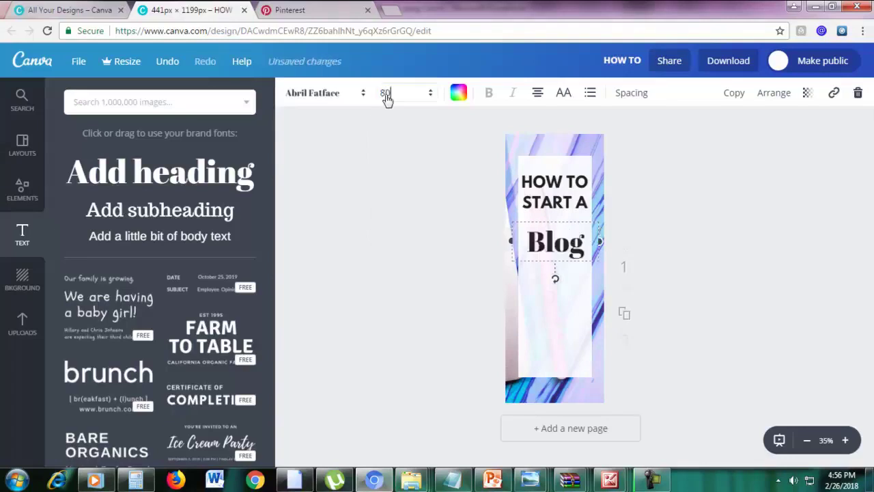
Change the font of the "Blog" heading to Pacifico.
double_click(568, 247)
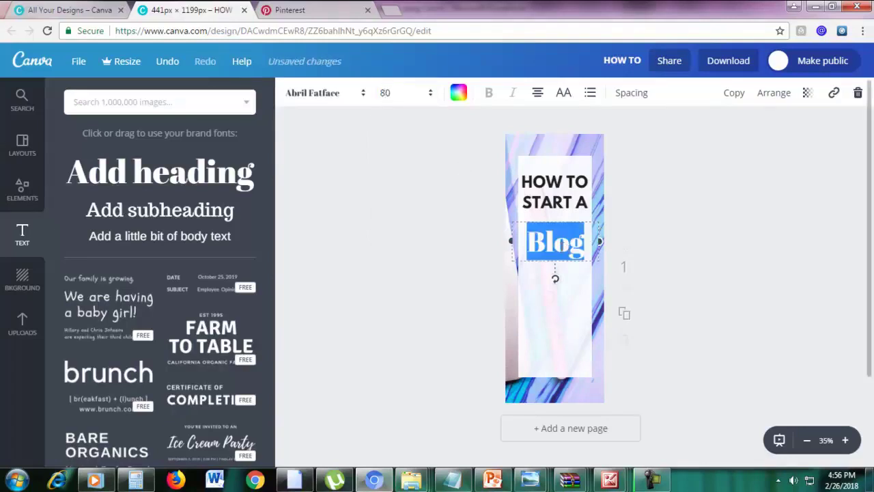
click(332, 102)
scroll(372, 232, down, 10)
scroll(377, 257, down, 10)
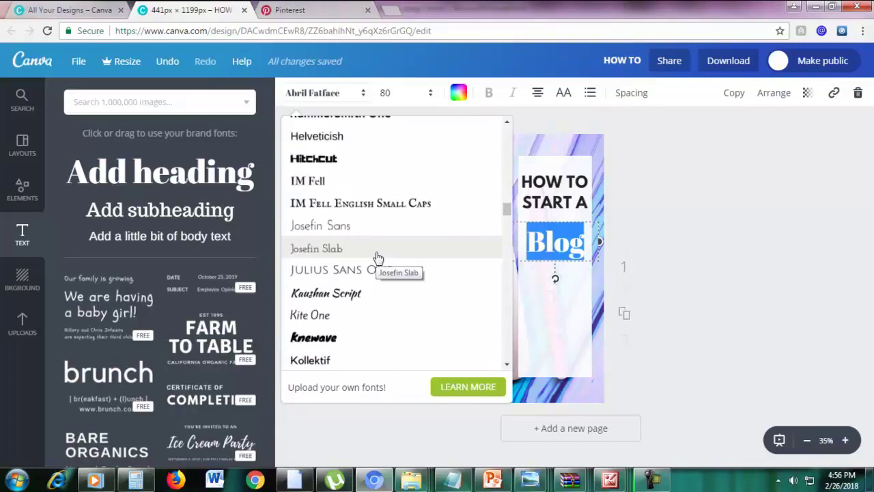
scroll(377, 258, down, 8)
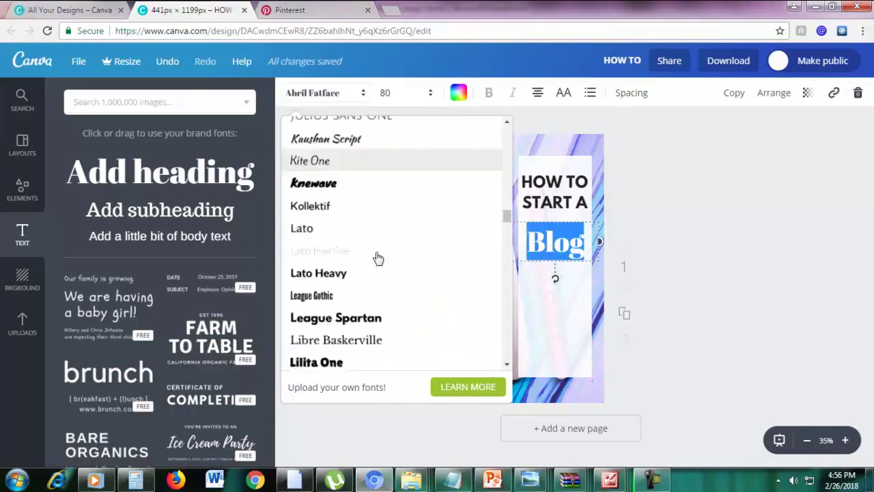
scroll(378, 258, down, 5)
scroll(376, 255, down, 1)
scroll(376, 255, up, 1)
click(373, 272)
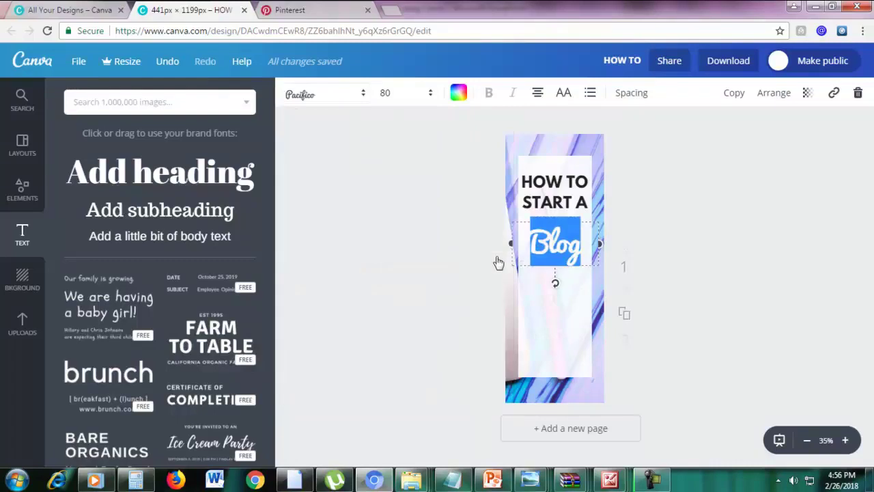
Color the "Blog" heading with the bright pink swatch.
click(581, 250)
drag(584, 250, 534, 248)
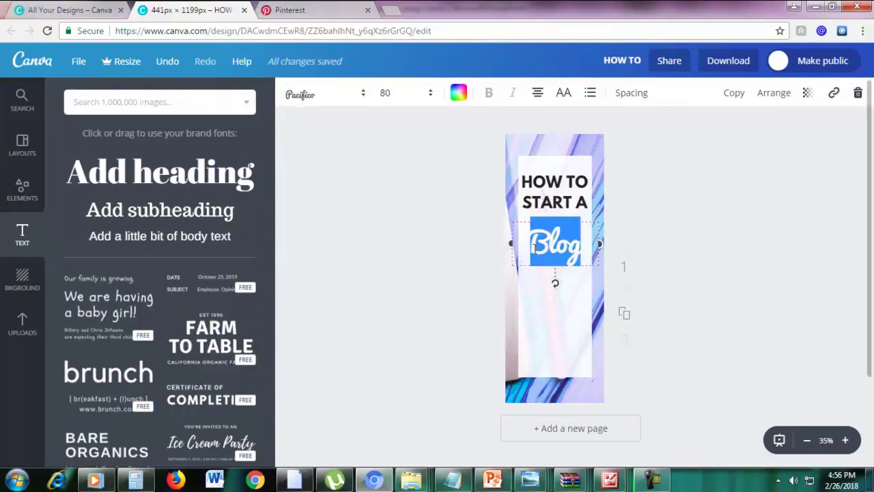
click(458, 96)
click(496, 158)
click(671, 200)
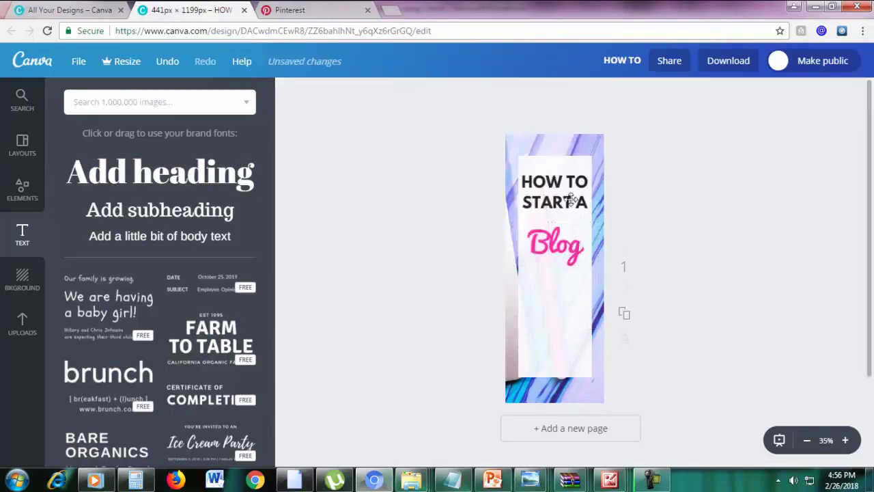
Move the "START A" heading slightly down, closer to "Blog", keeping it centered on the pin.
mouse_move(574, 210)
mouse_down()
mouse_move(571, 203)
mouse_move(572, 214)
mouse_up()
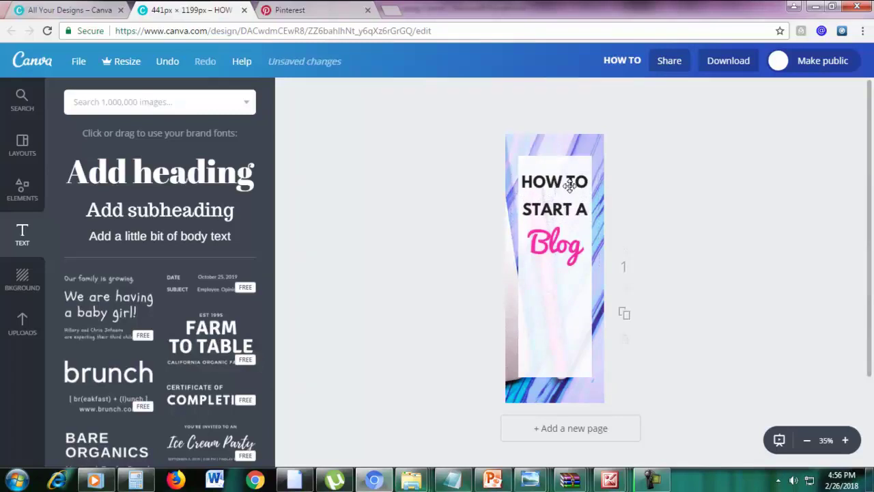
click(755, 236)
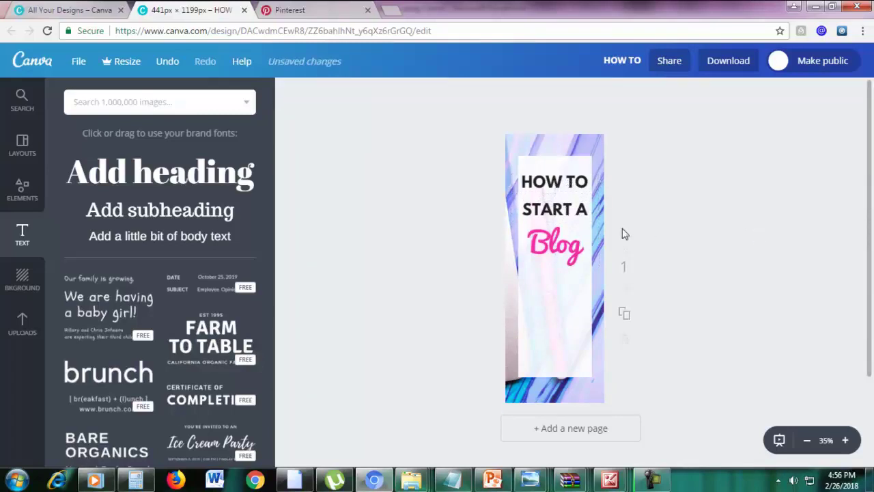
Duplicate the "START A" heading, place the copy centered below "Blog" and change its text to "IN JUST".
click(569, 214)
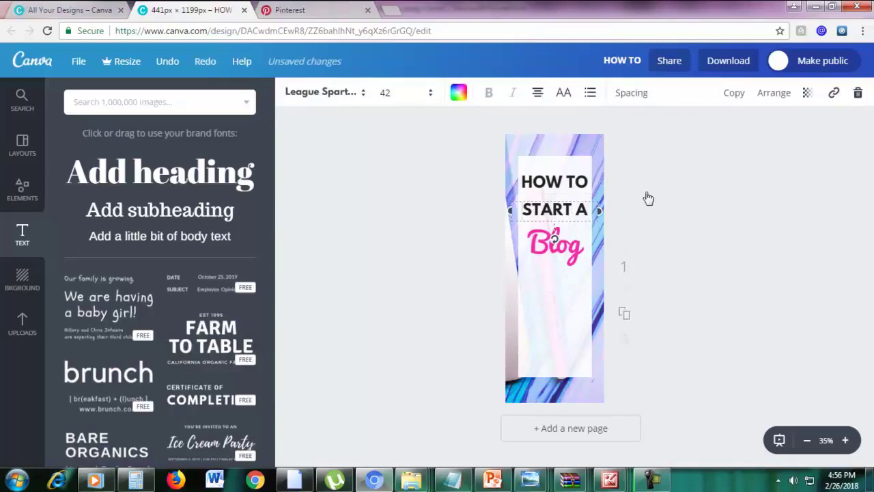
key(ctrl+c)
key(ctrl+v)
drag(581, 220, 577, 275)
triple_click(580, 280)
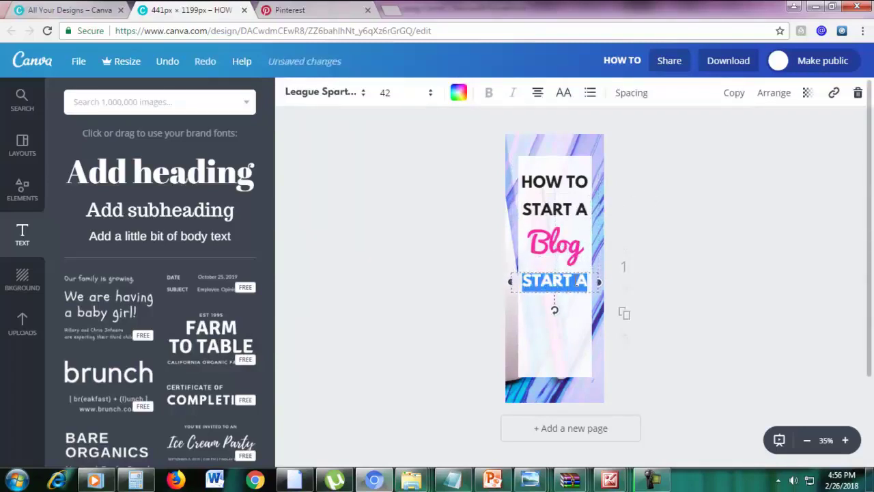
text(in)
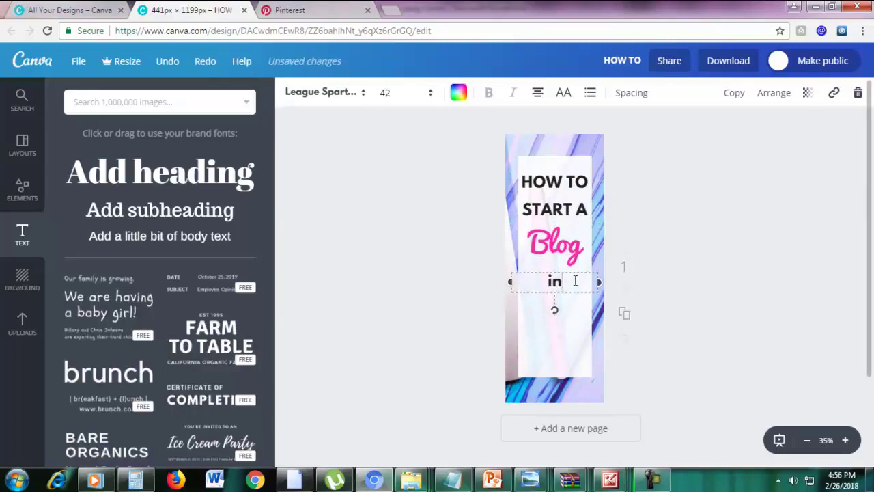
text( just)
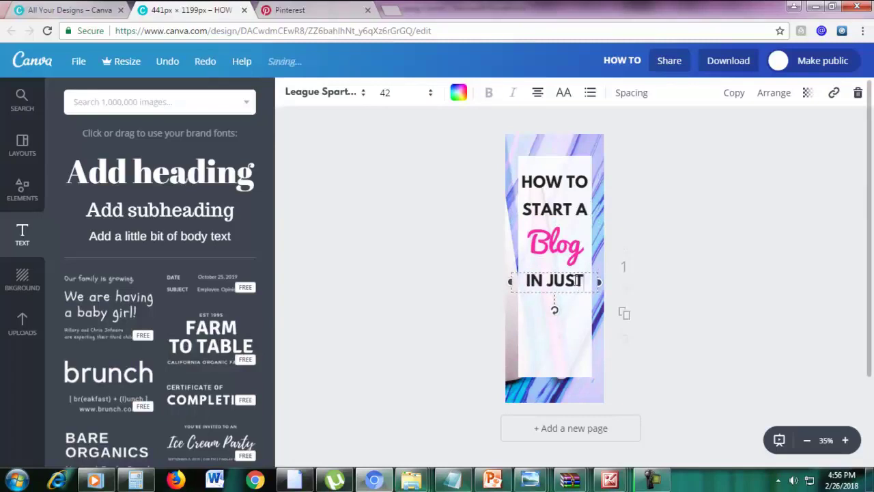
Duplicate the pink "Blog" heading, place the copy centered below "IN JUST" and change its text to "20".
click(579, 252)
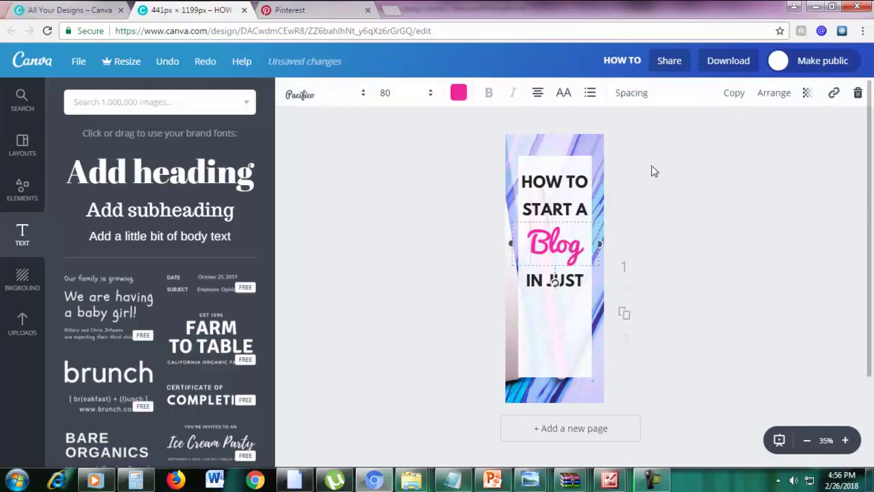
click(743, 93)
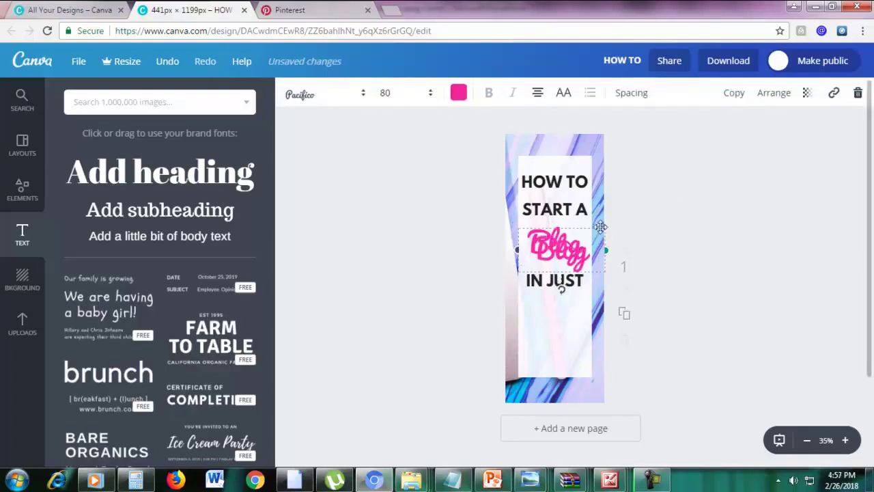
drag(598, 242, 592, 299)
double_click(565, 310)
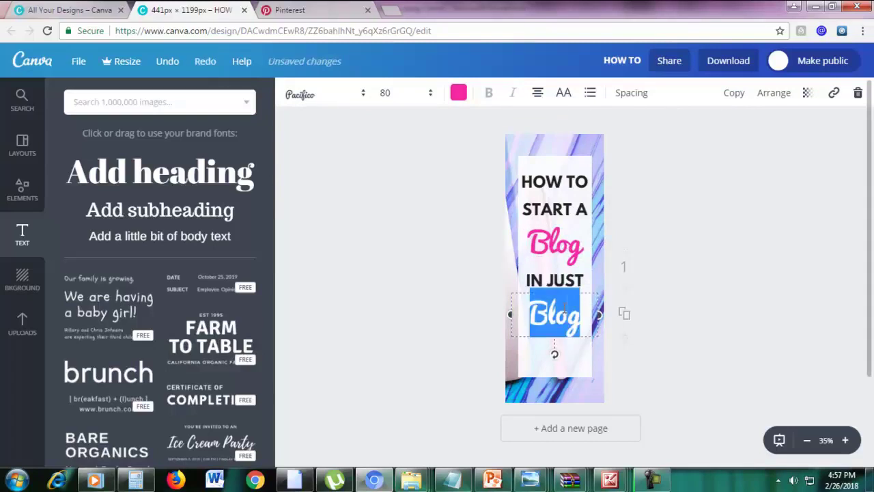
text(20)
drag(577, 309, 557, 319)
Duplicate the "IN JUST" heading, place the copy centered below "20" and change its text to "MINUTES".
key(ctrl+d)
triple_click(560, 332)
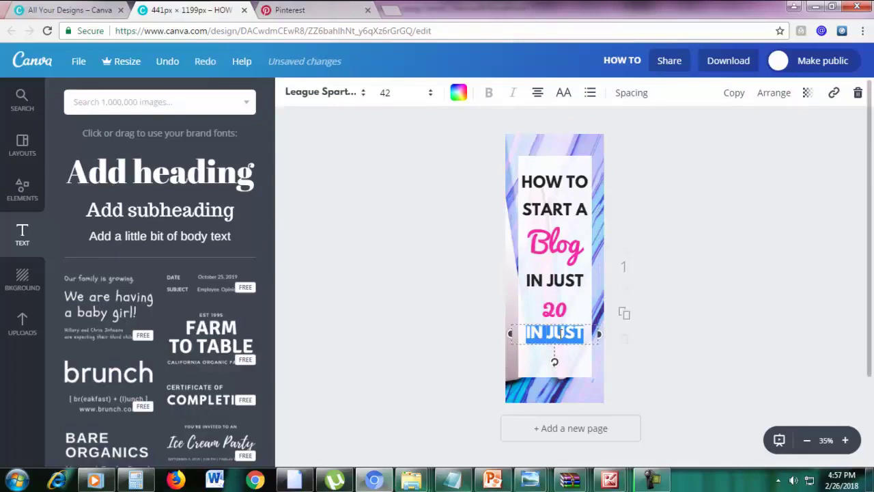
text(MINUTES)
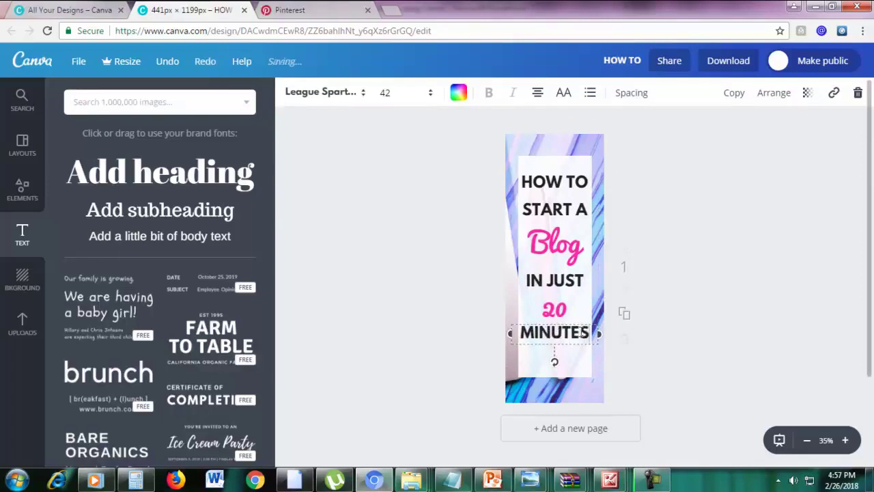
Set the font size of the "20" heading to 120.
click(578, 318)
double_click(558, 311)
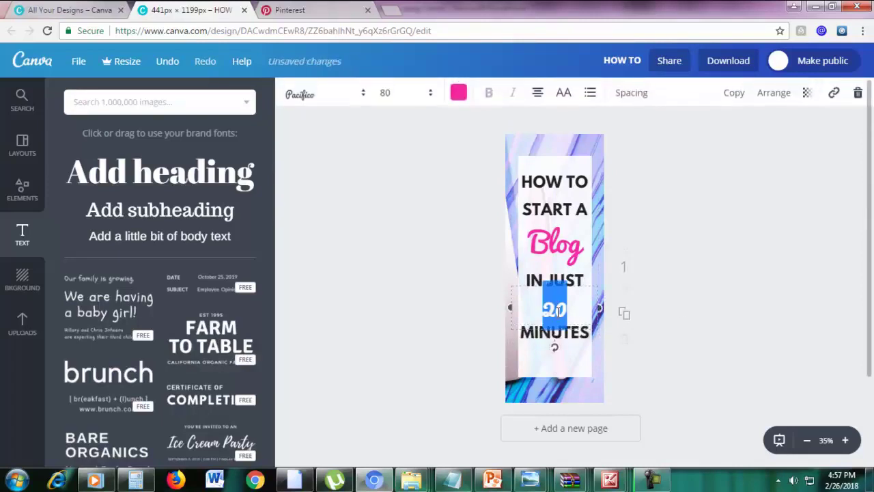
click(395, 94)
text(12)
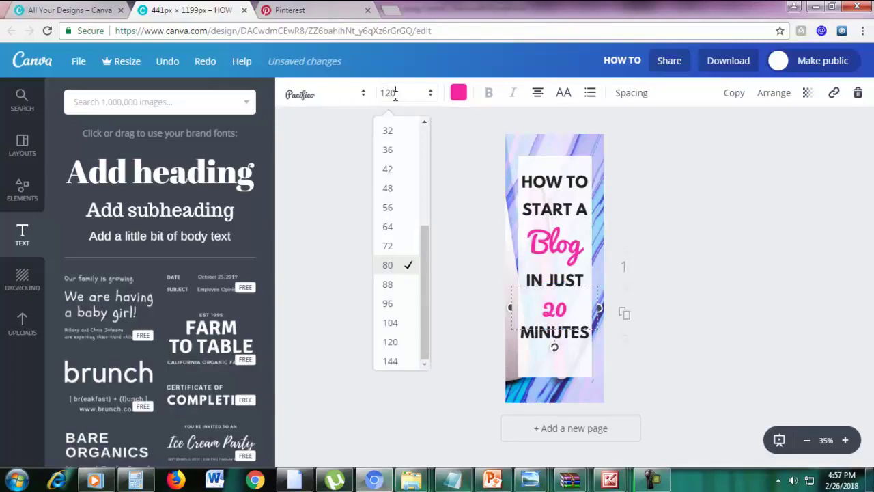
text(0)
key(Return)
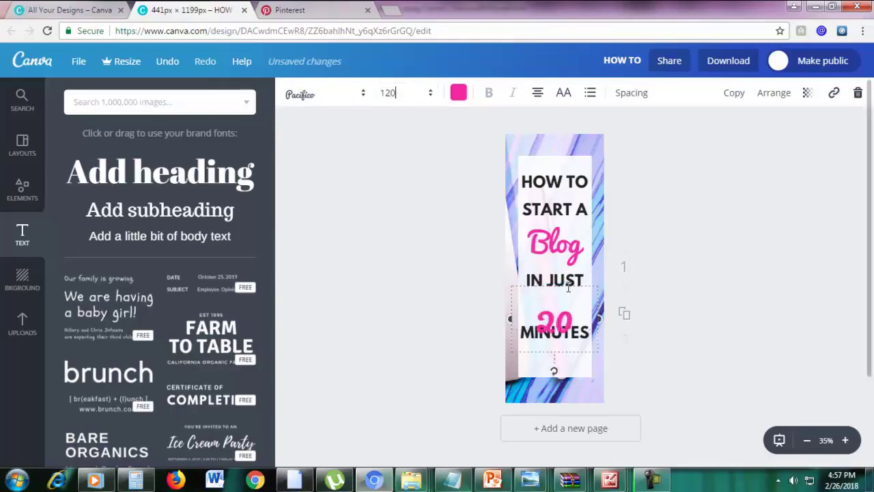
Set the font size of the "20" heading to 110 and fit it between "IN JUST" and "MINUTES".
click(396, 93)
text(1)
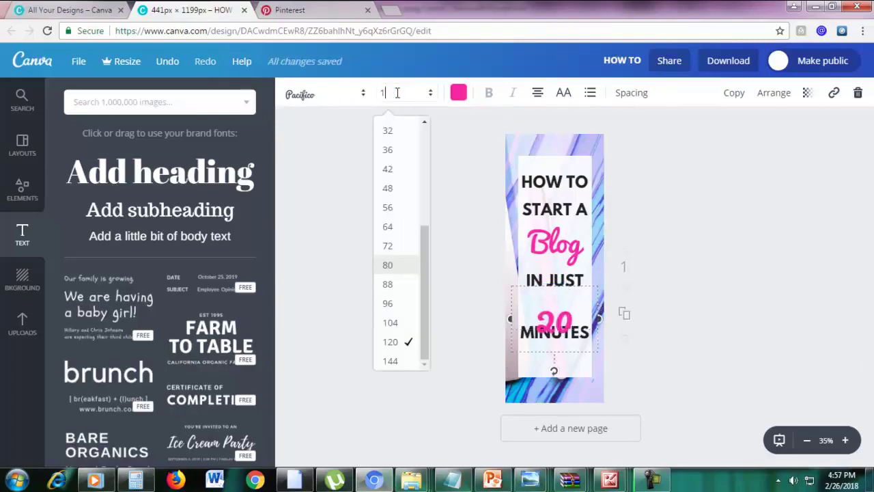
text(10)
key(Return)
drag(581, 307, 558, 303)
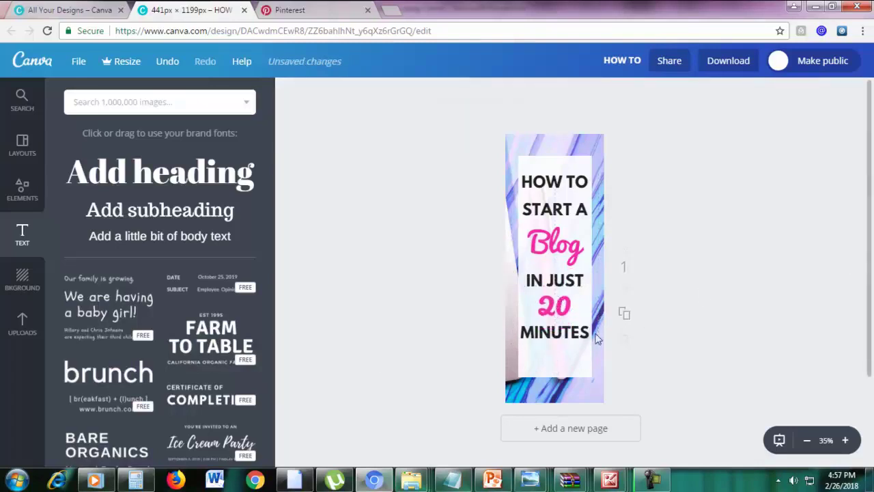
drag(579, 331, 580, 330)
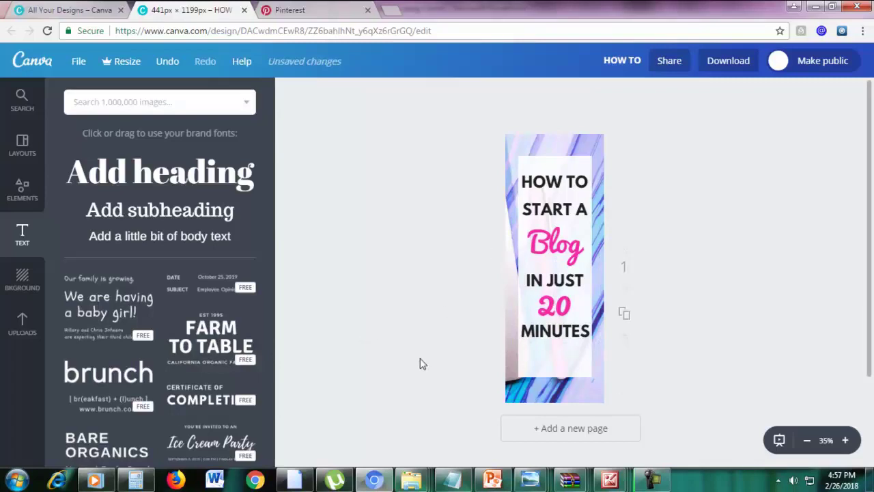
Add a solid rectangle shape and stretch it across the bottom of the pin as a full-width footer band.
click(22, 201)
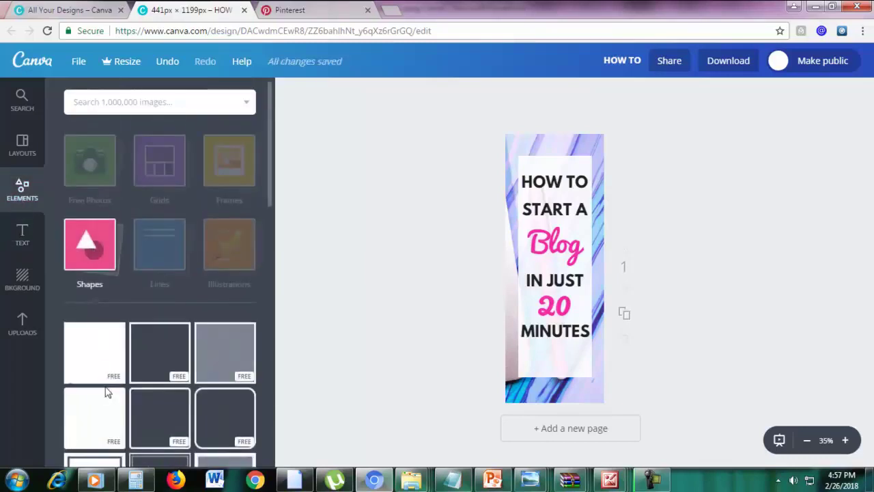
click(92, 362)
drag(555, 222, 538, 391)
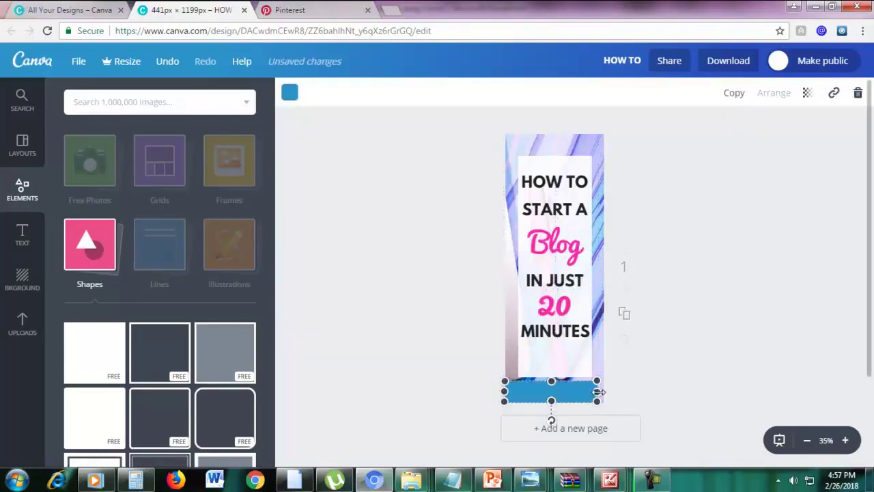
drag(597, 391, 610, 391)
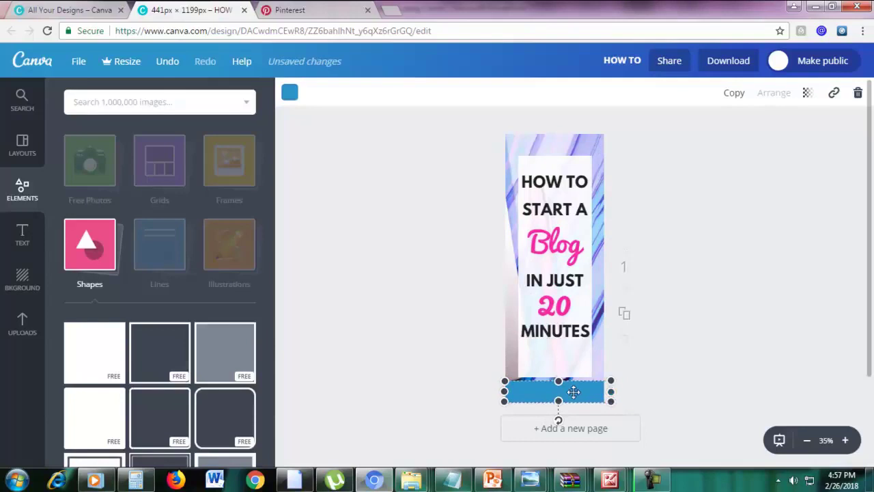
Fill the footer band with black from the default palette.
click(290, 94)
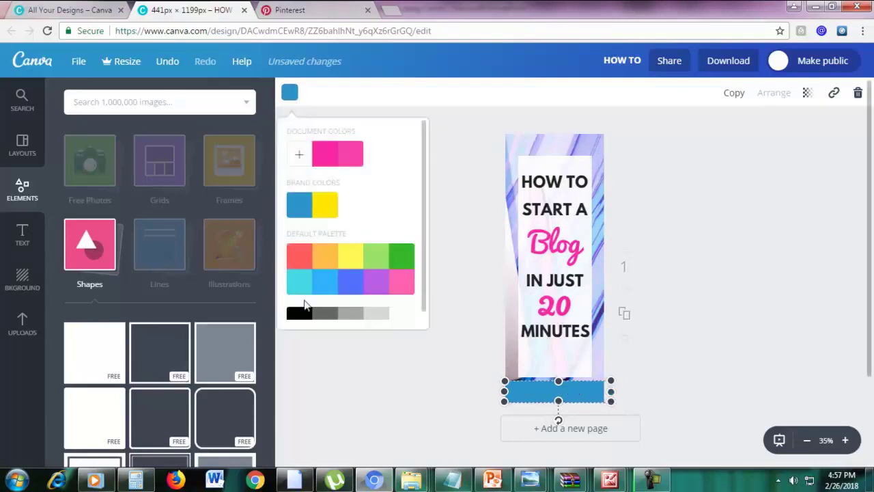
click(299, 315)
click(764, 307)
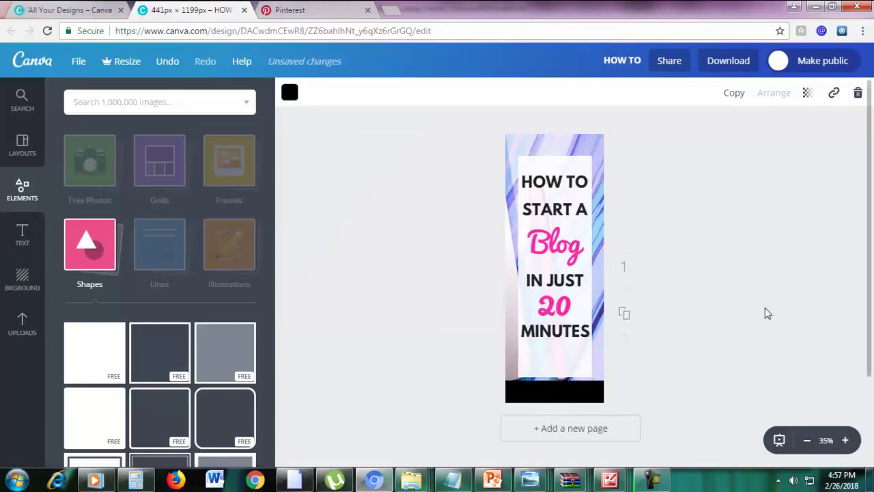
Shorten the white overlay from below so it ends just beneath the "MINUTES" heading.
click(557, 372)
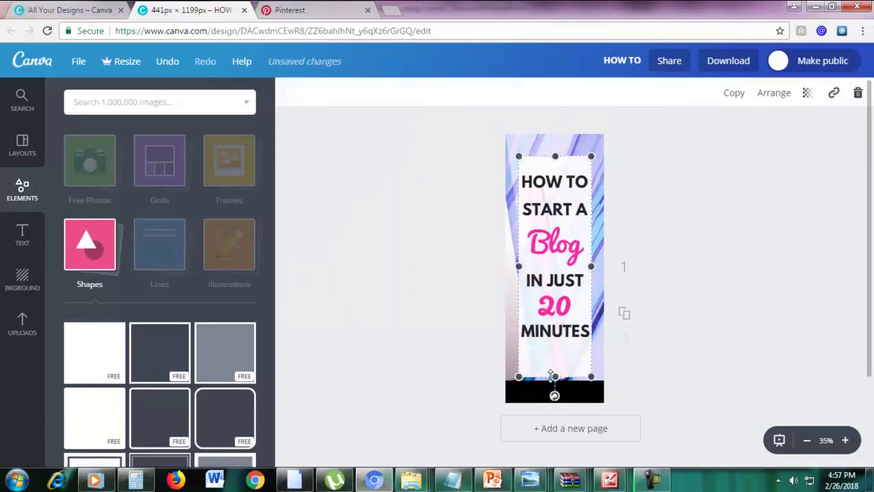
drag(556, 376, 554, 349)
click(728, 332)
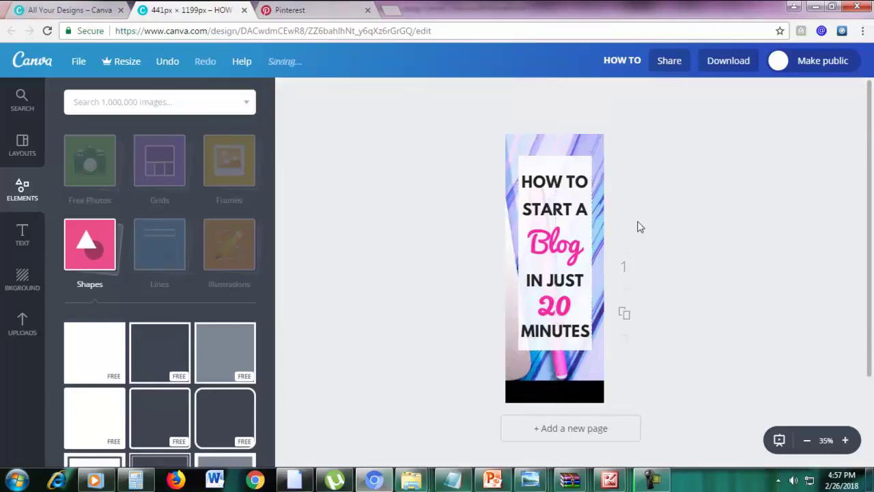
Set the transparency of the white overlay to 91.
click(571, 171)
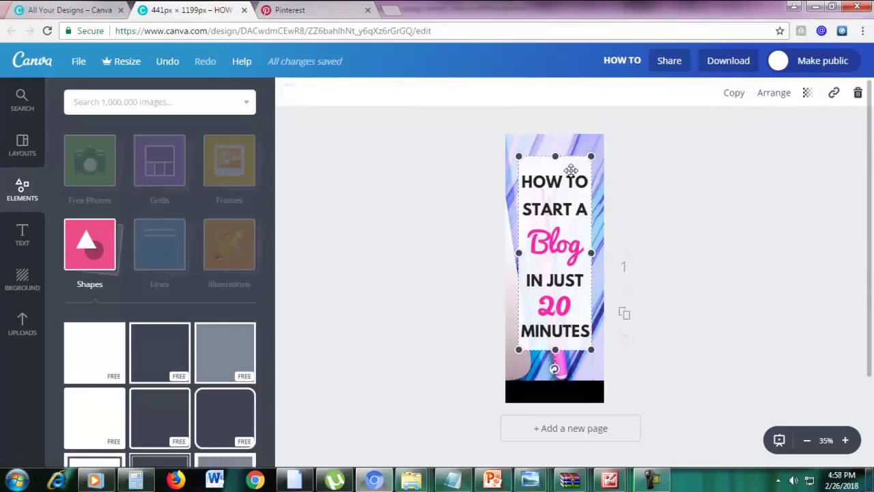
click(811, 97)
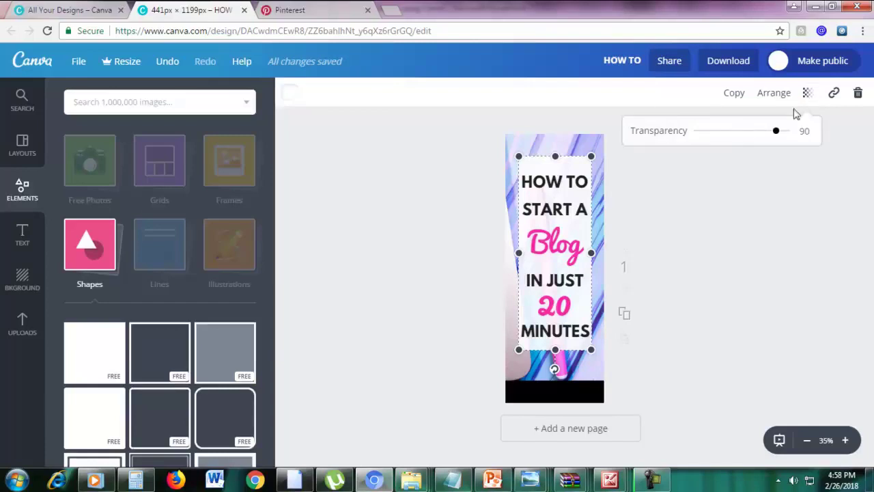
drag(774, 136, 796, 136)
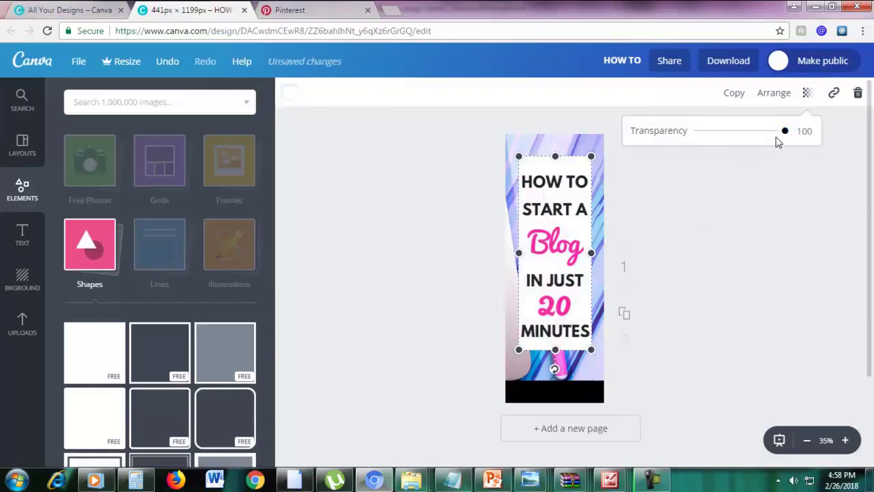
mouse_move(786, 132)
mouse_down()
mouse_move(757, 141)
mouse_move(779, 139)
mouse_up()
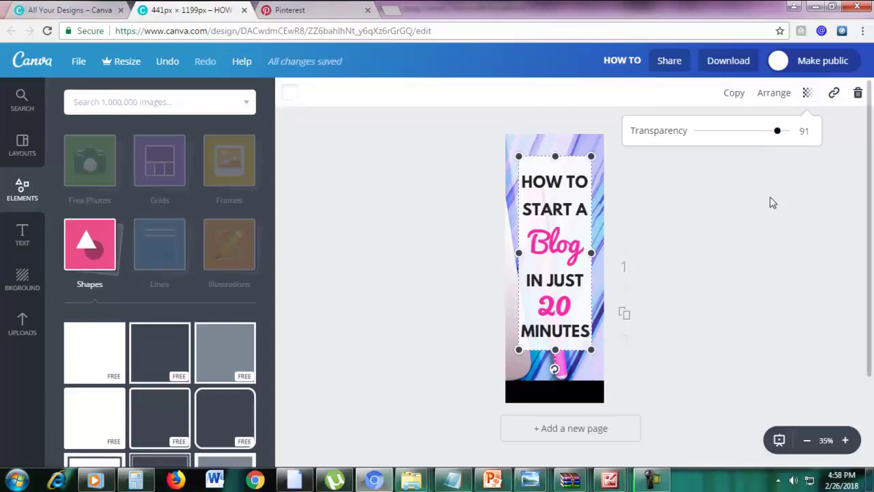
click(772, 203)
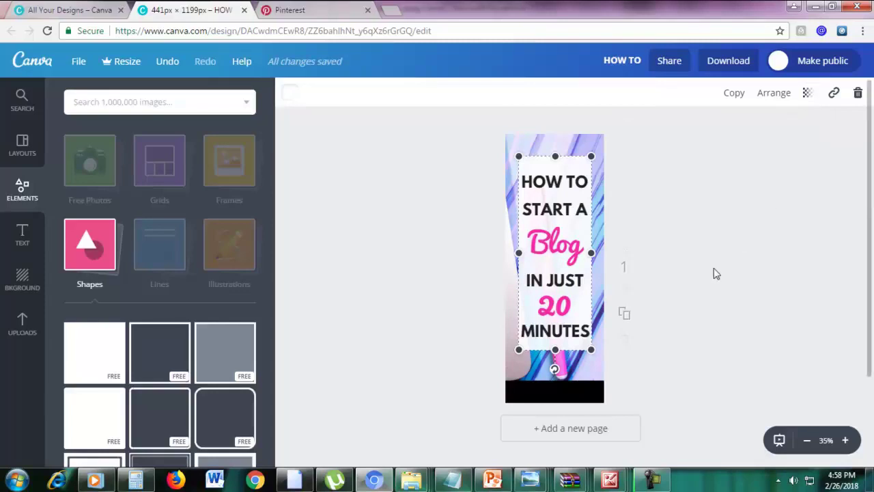
Add a subheading reading "marketingboo.com" in white, centred on the black footer band.
click(669, 322)
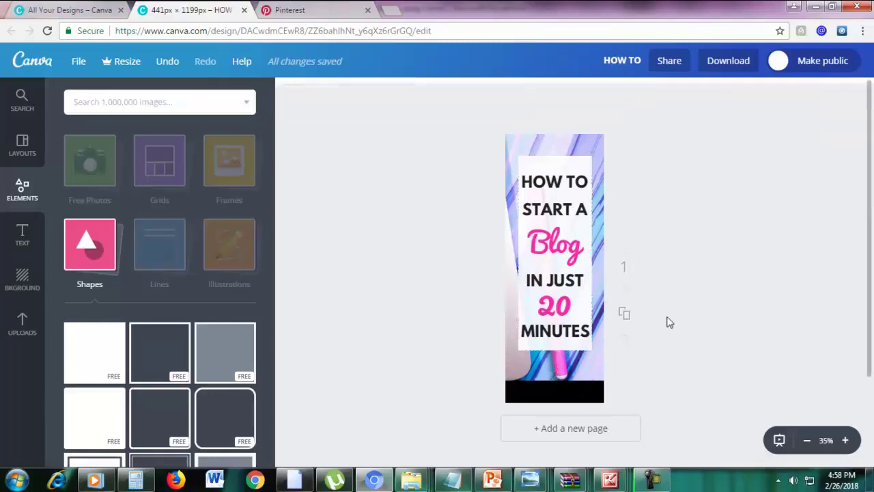
click(25, 237)
drag(150, 218, 542, 384)
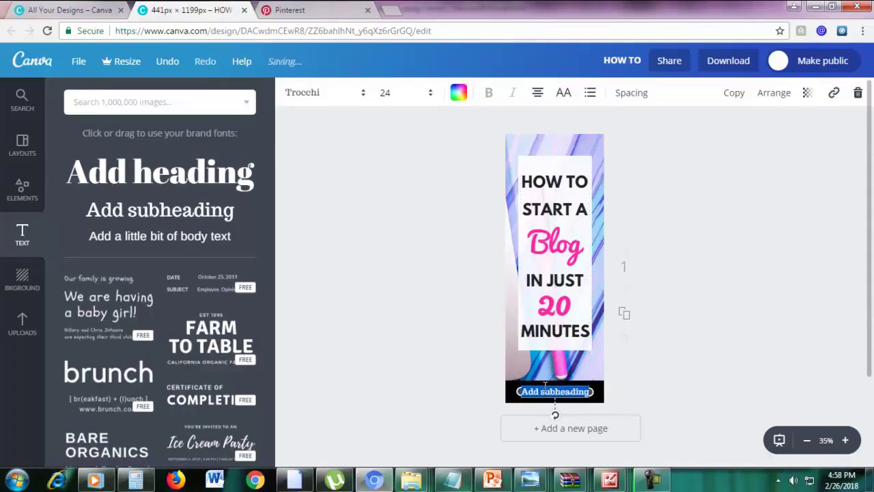
click(459, 94)
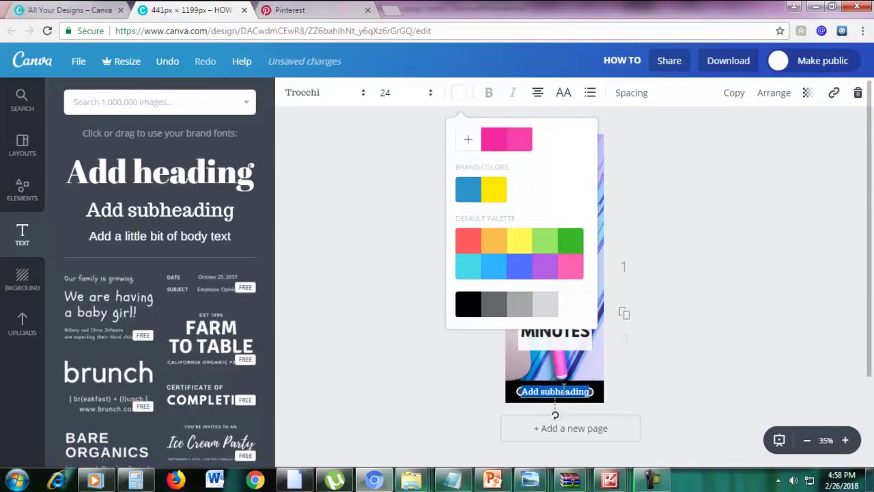
double_click(577, 393)
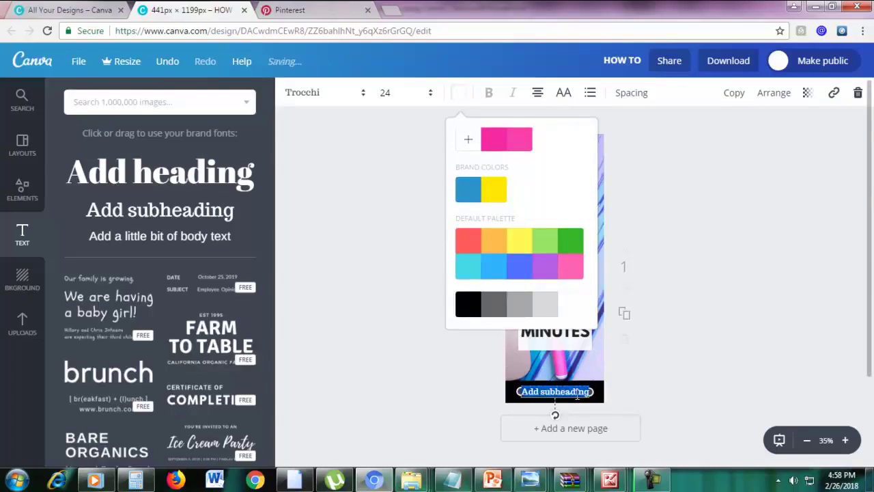
text(MA)
text(rketingboo.com)
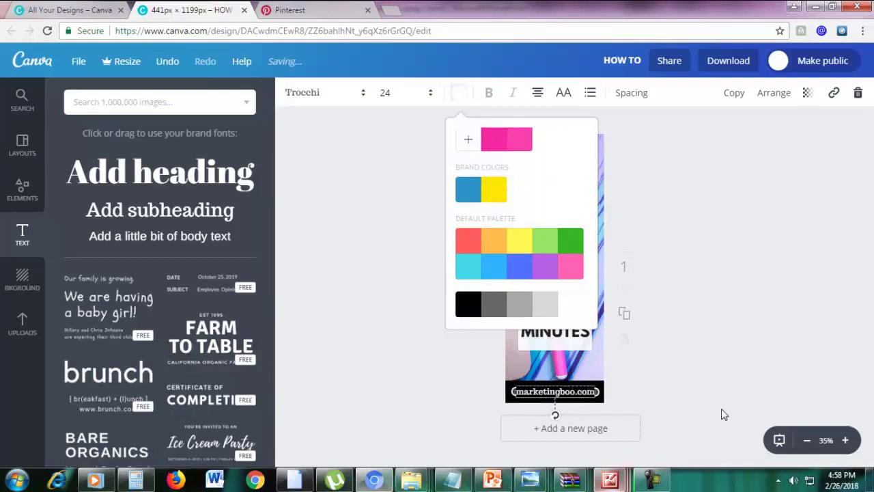
click(736, 285)
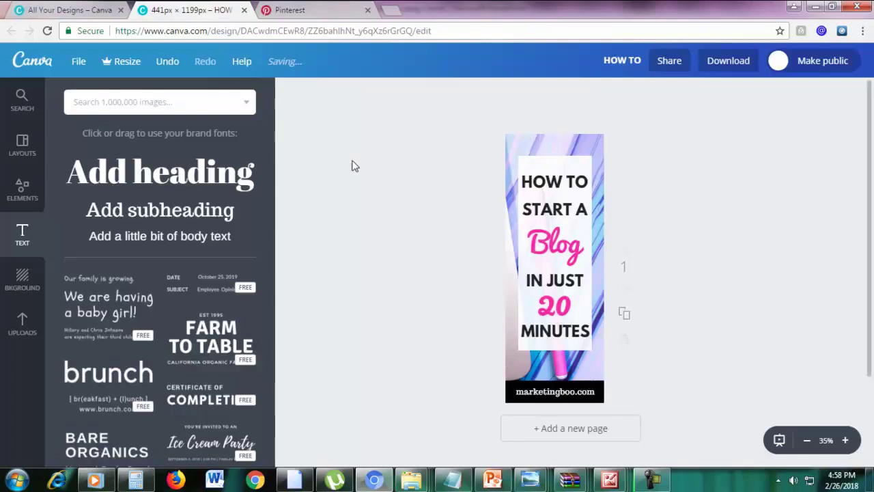
Upload the pink marble laptop photo fstockphotosb-20 from the STOCK PHOTOS folder.
click(22, 328)
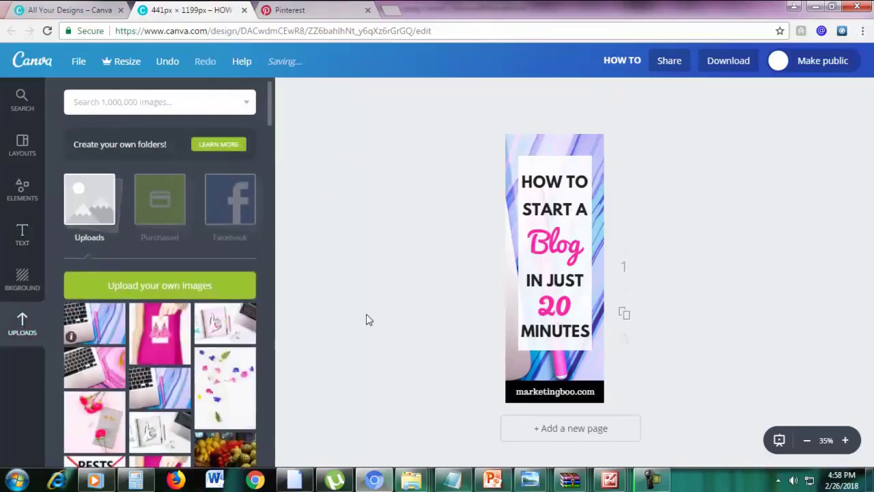
click(215, 287)
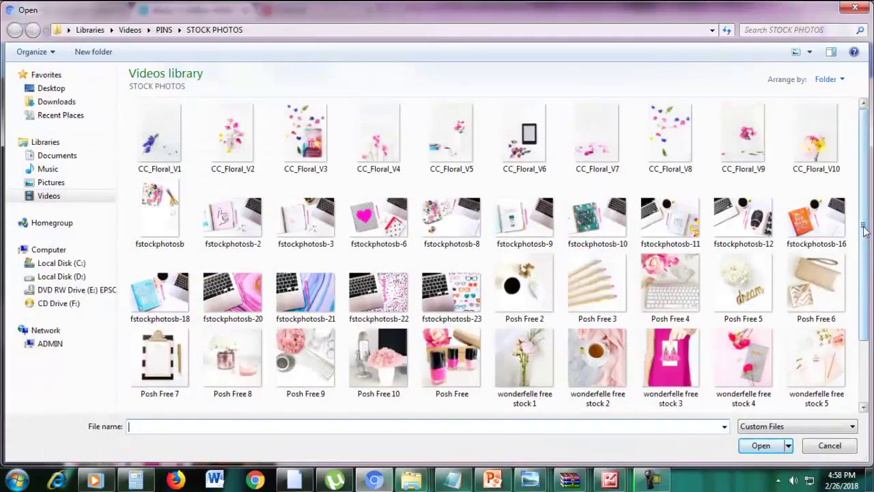
scroll(864, 231, down, 1)
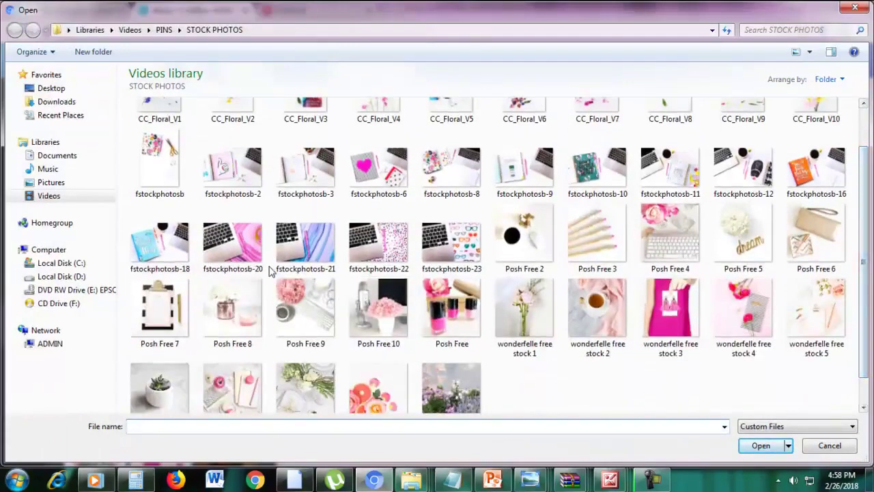
double_click(233, 243)
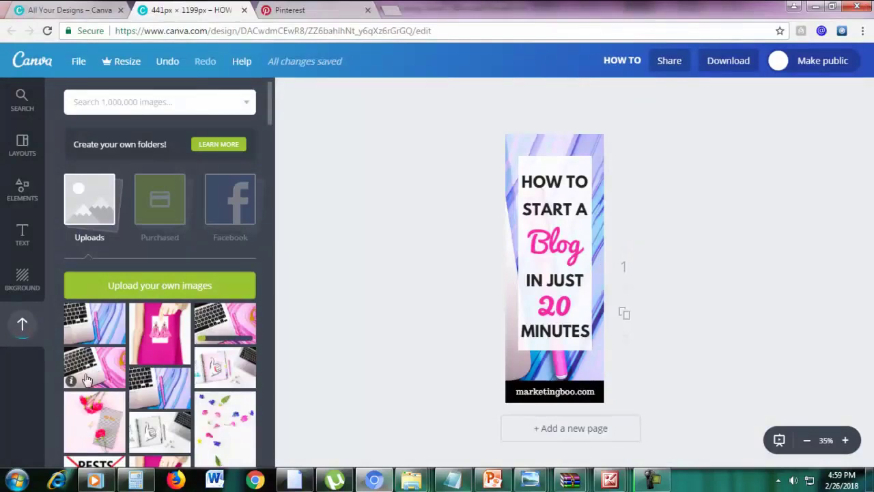
Place the pink marble laptop photo just above the footer and send it back behind the "MINUTES" heading.
drag(85, 383, 537, 336)
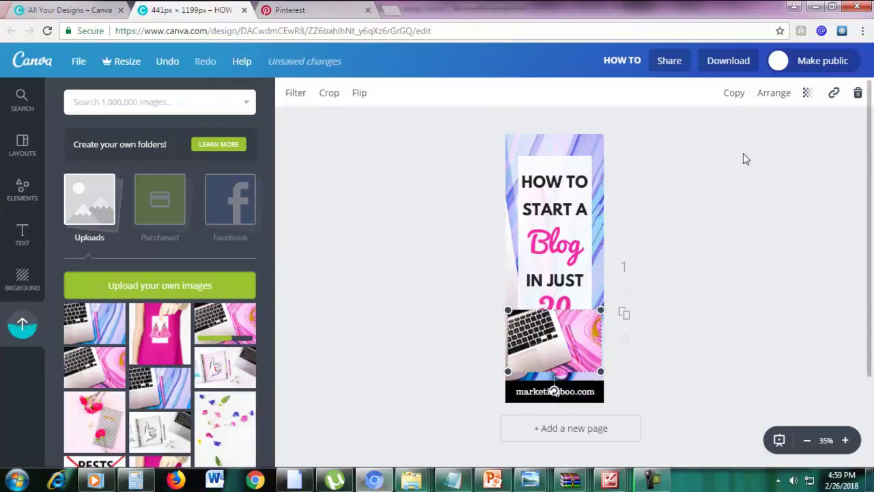
click(764, 96)
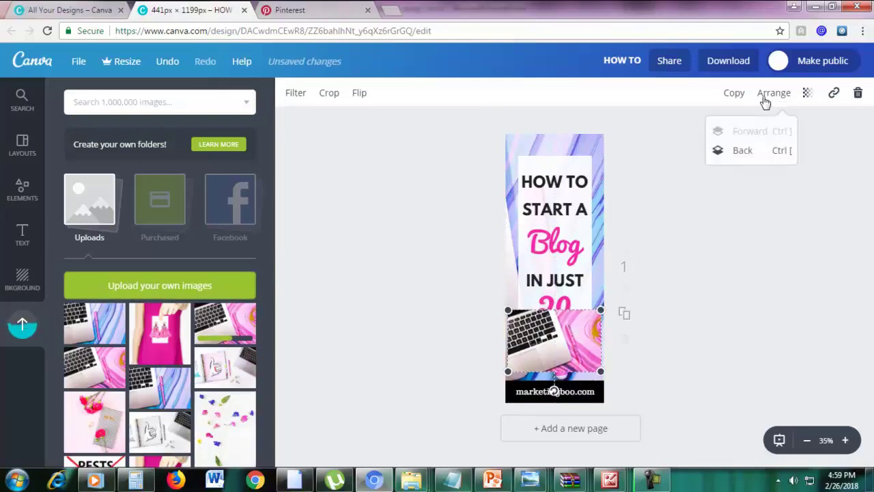
click(743, 152)
drag(576, 355, 576, 377)
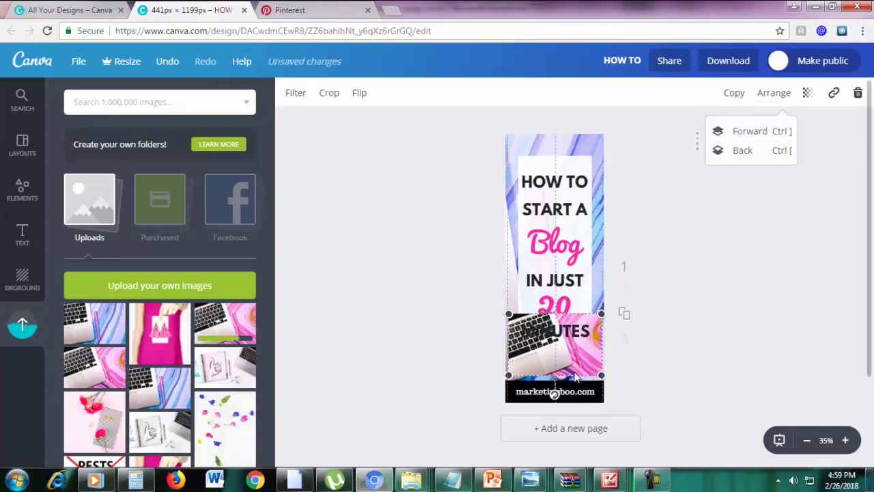
Delete the blue and purple background photo from the pin.
click(553, 144)
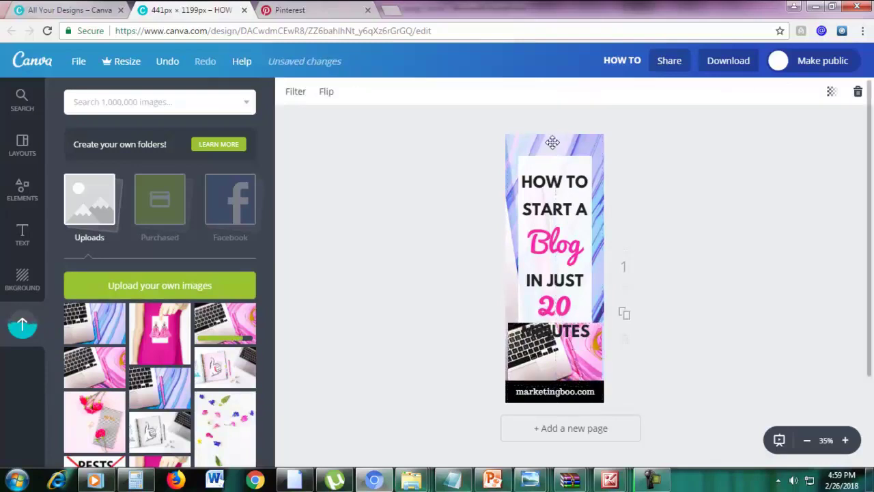
click(858, 93)
Enlarge the pink laptop photo to about the pin's full height and shift it so its marble area covers the pin.
drag(554, 351, 514, 367)
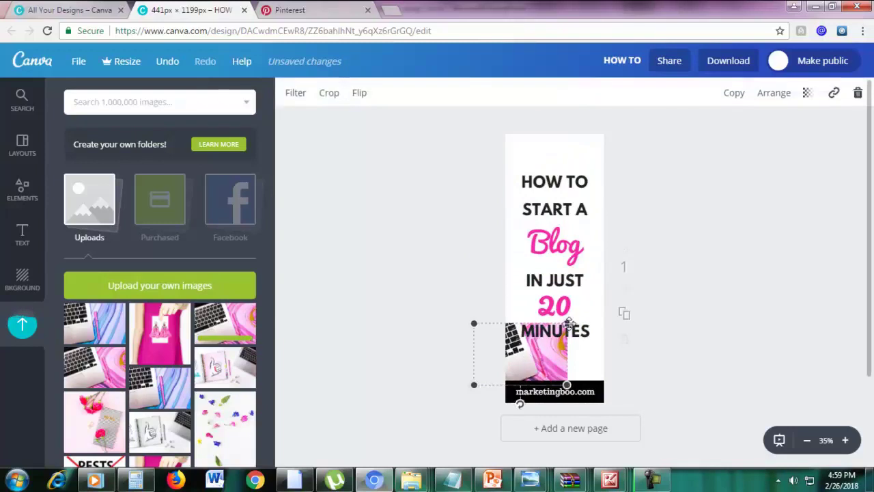
double_click(568, 323)
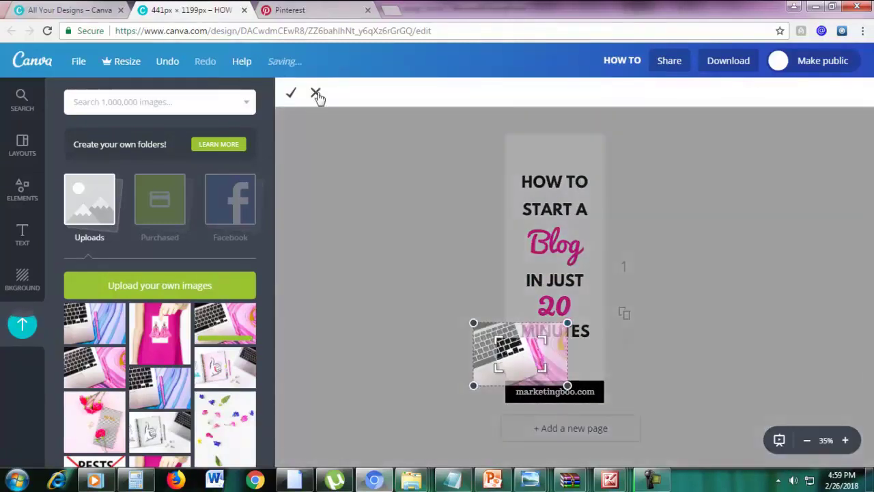
click(315, 94)
drag(570, 320, 868, 117)
drag(658, 263, 523, 245)
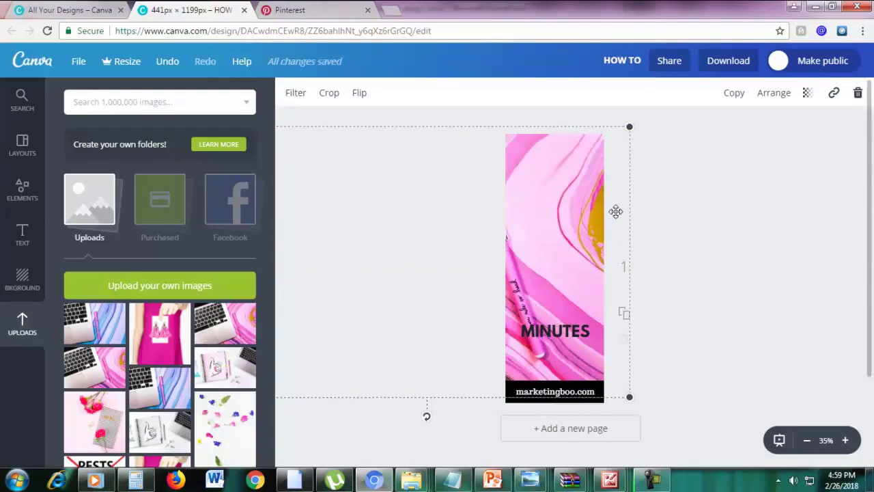
drag(599, 196, 585, 219)
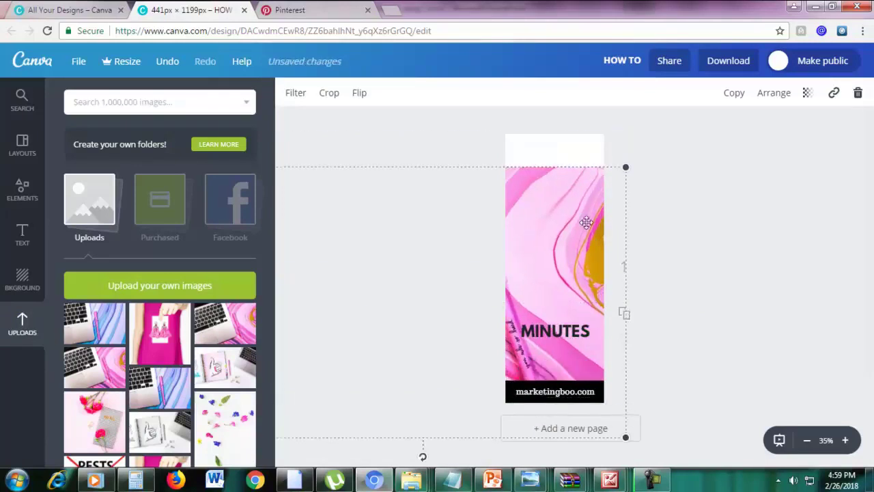
double_click(586, 219)
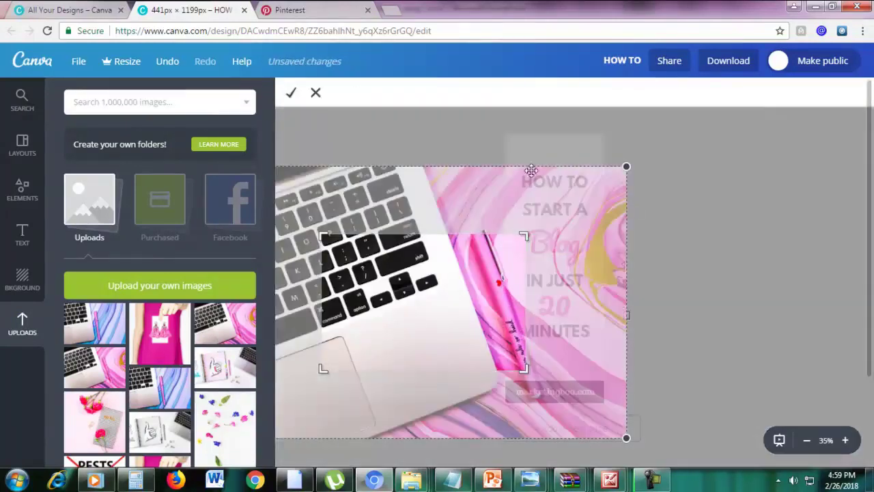
click(312, 95)
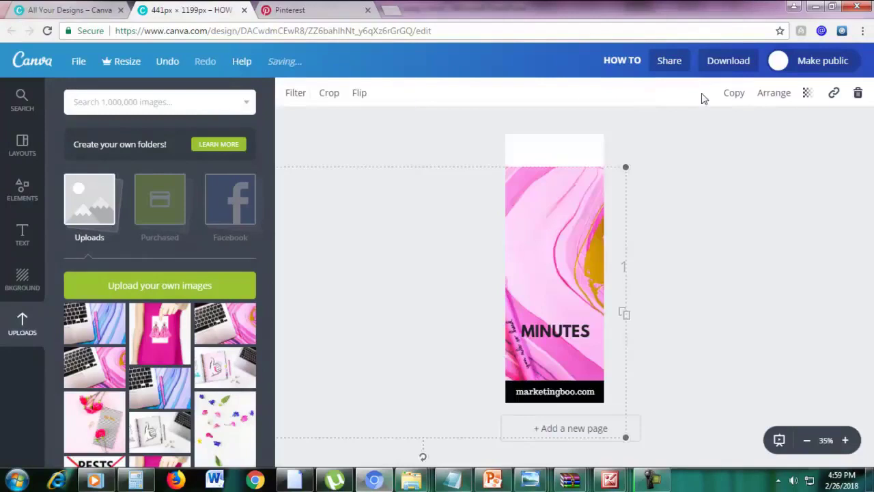
Send the pink photo back behind the "20" heading and move it down to uncover the upper headings.
click(772, 94)
click(741, 151)
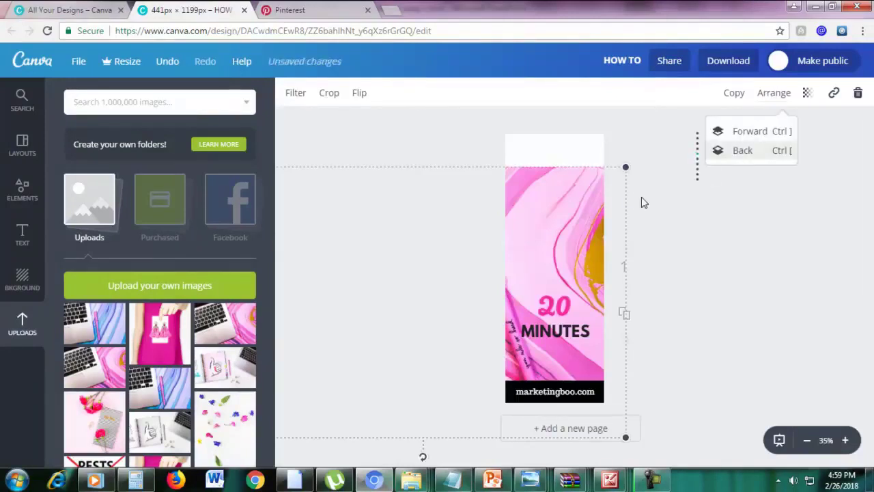
drag(607, 208, 585, 369)
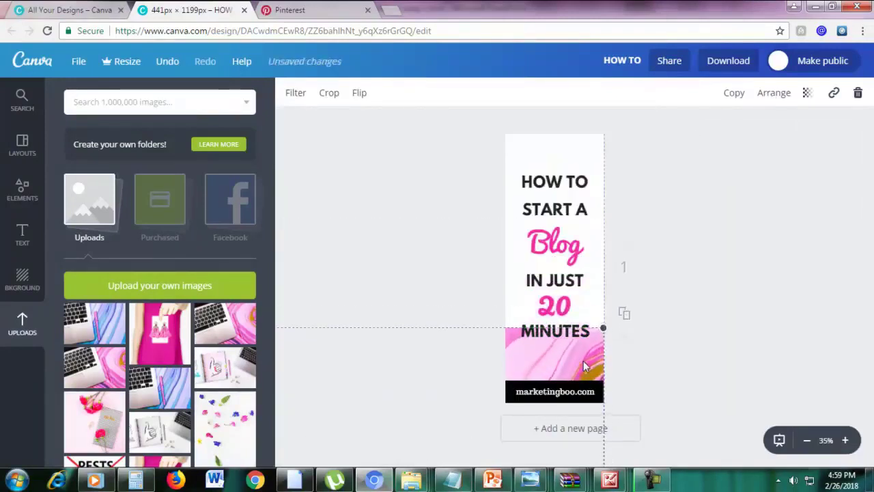
drag(570, 338, 573, 356)
click(560, 186)
click(559, 344)
click(557, 367)
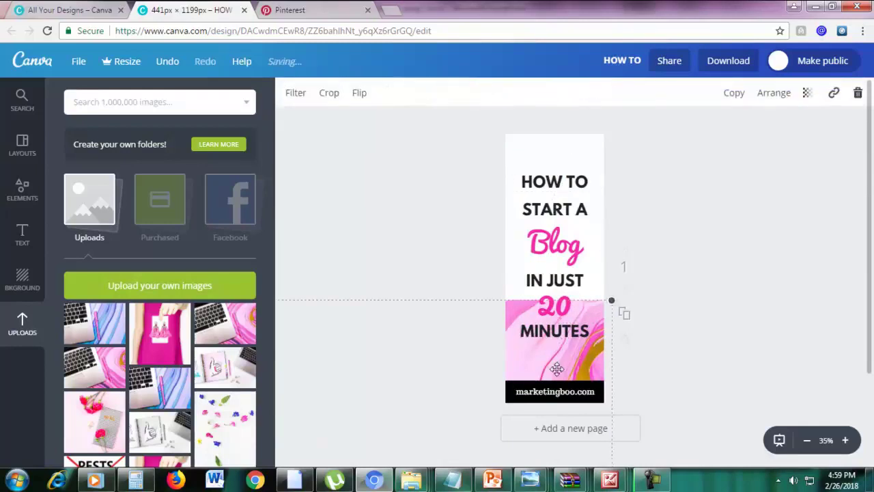
Send the pink photo behind the white overlay and all headings, and reposition it to fill the pin's background.
click(774, 92)
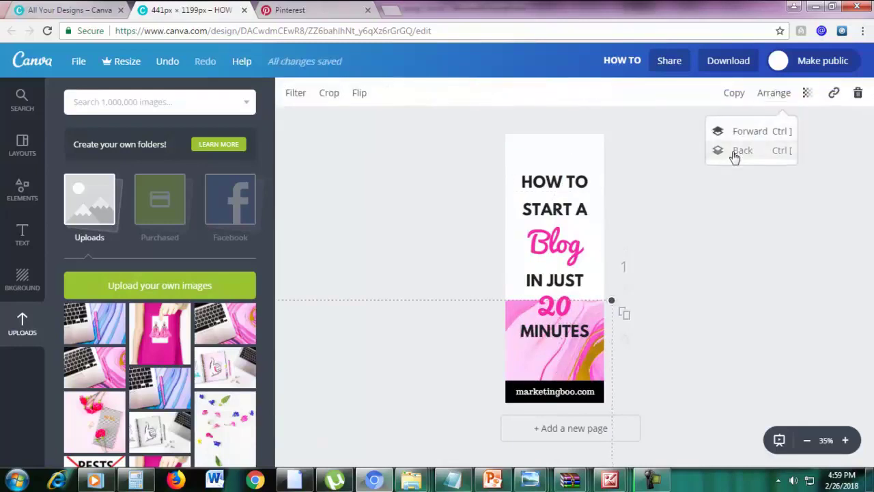
click(736, 152)
drag(582, 371, 609, 194)
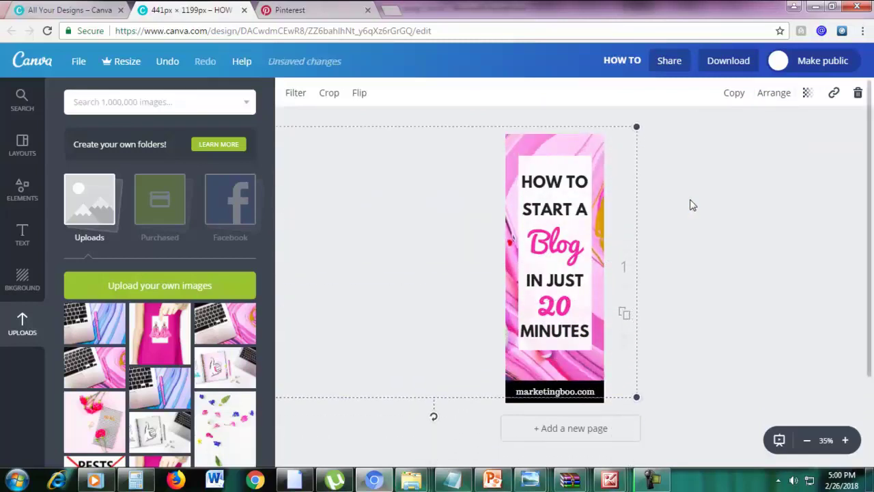
click(692, 205)
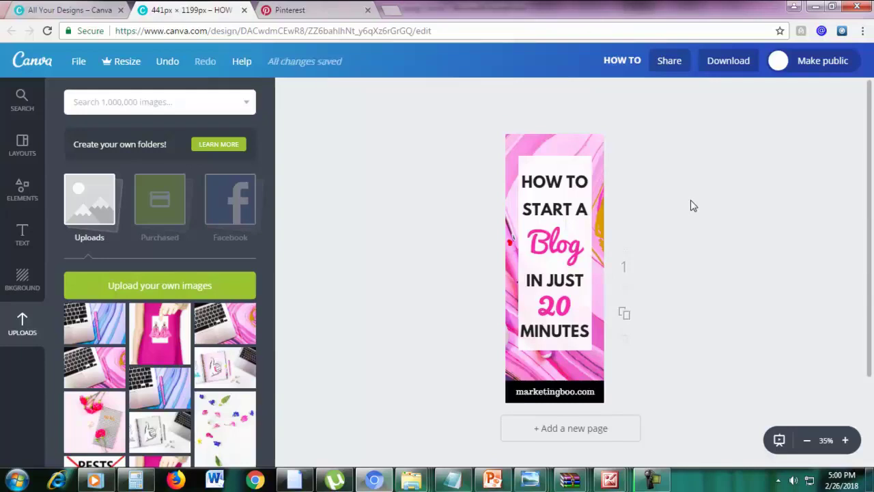
mouse_move(546, 137)
mouse_down()
mouse_move(539, 148)
mouse_move(557, 144)
mouse_up()
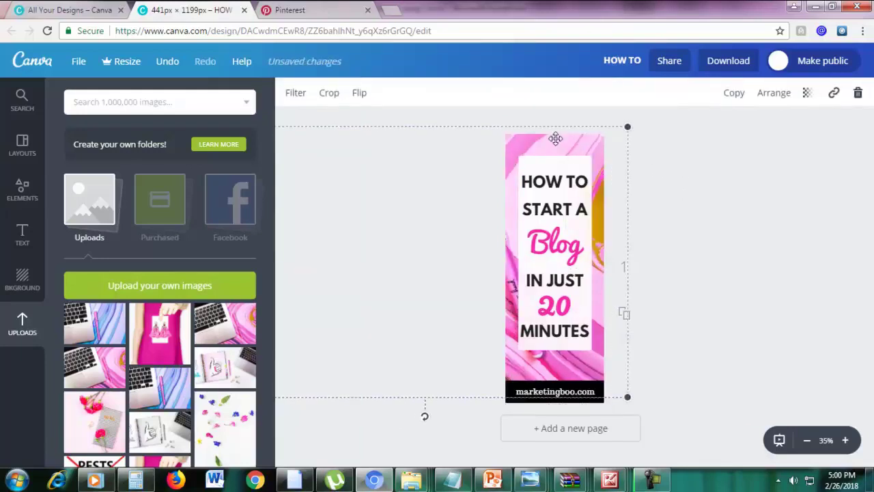